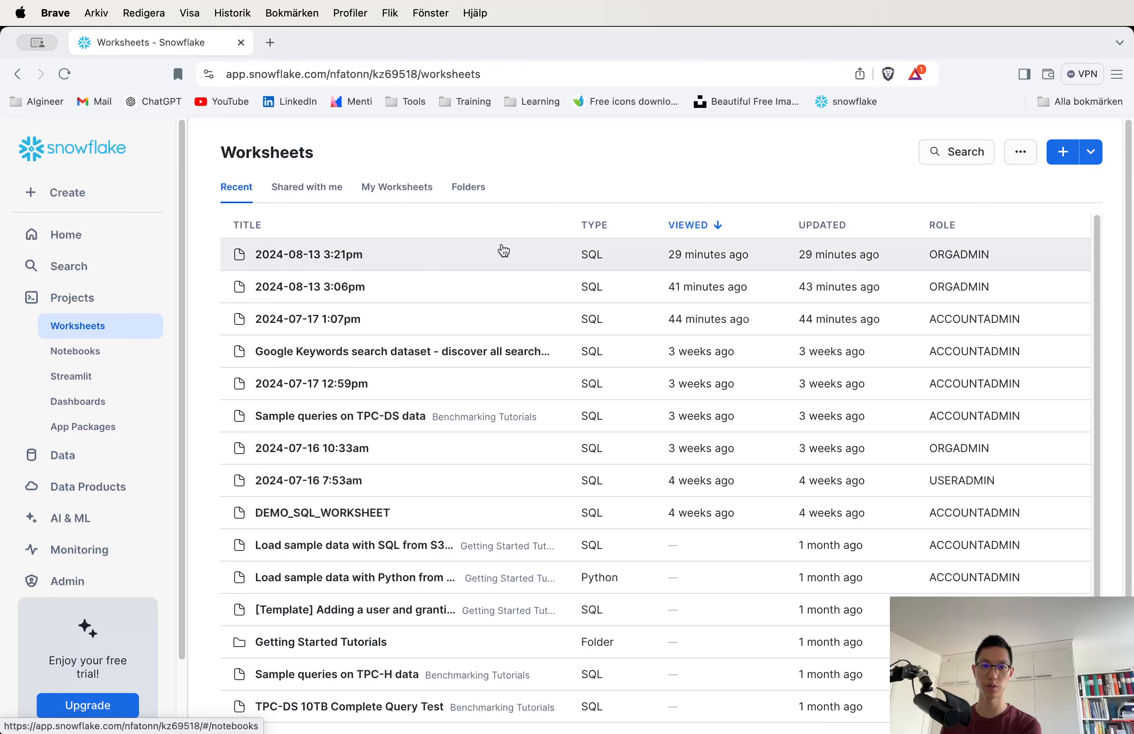
Create a new SQL worksheet and close all the other open worksheet tabs.
{"action": "left_click", "coordinate": [1059, 151]}
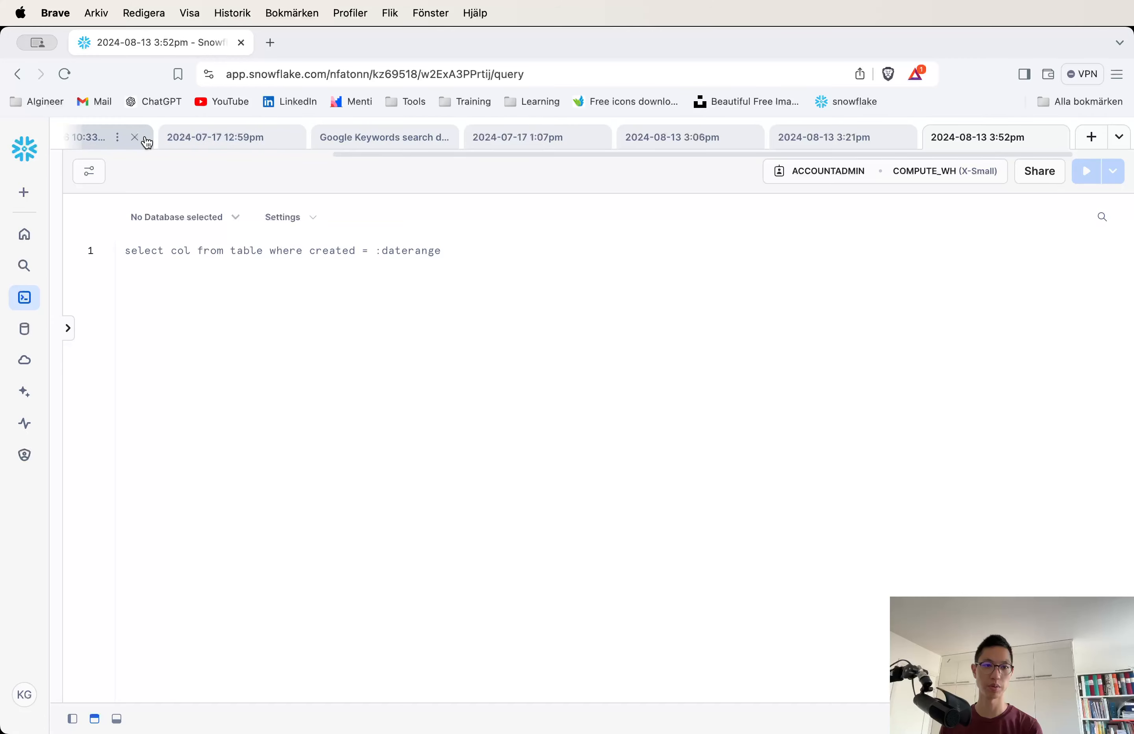
{"action": "left_click", "coordinate": [139, 139]}
{"action": "left_click", "coordinate": [140, 140]}
{"action": "left_click", "coordinate": [142, 143]}
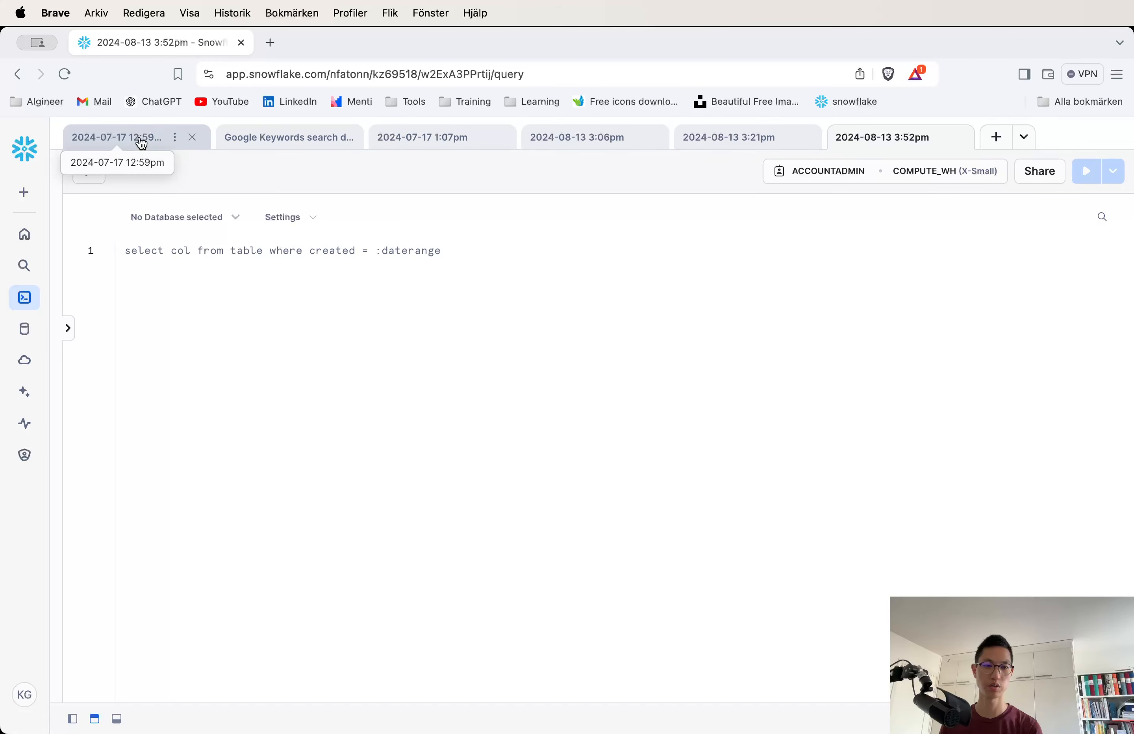
{"action": "left_click", "coordinate": [139, 144]}
{"action": "left_click", "coordinate": [195, 140]}
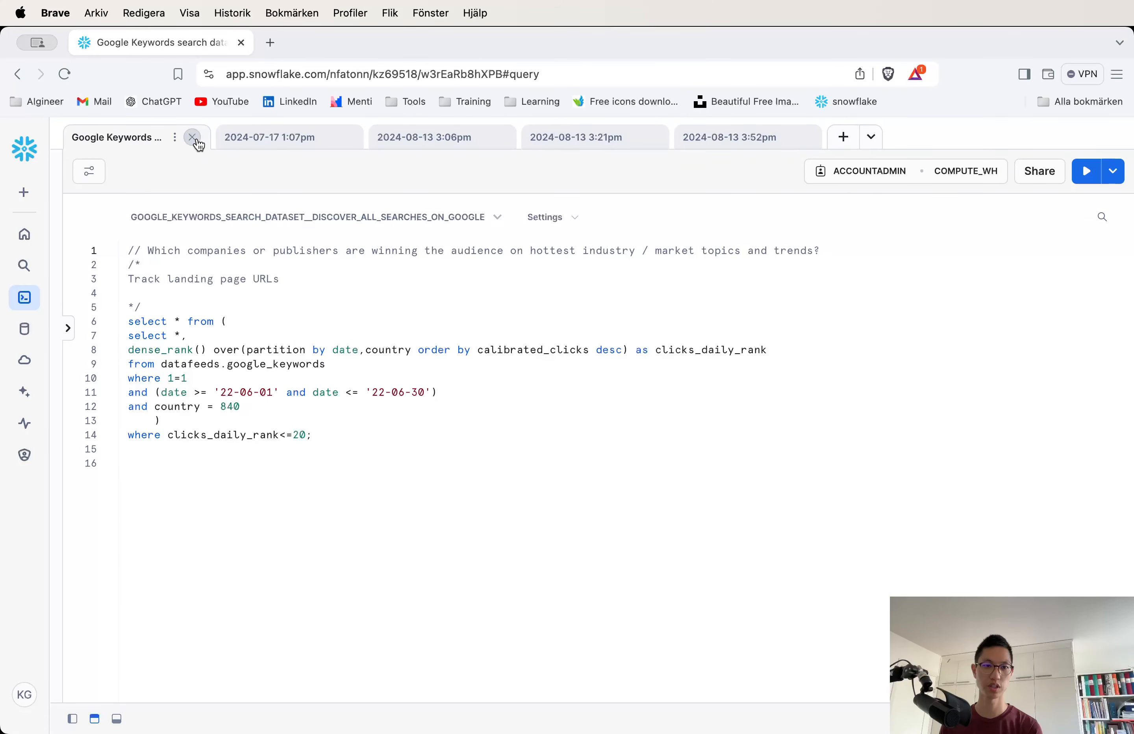
{"action": "left_click", "coordinate": [194, 140]}
{"action": "left_click", "coordinate": [195, 140]}
{"action": "left_click", "coordinate": [193, 138]}
{"action": "left_click", "coordinate": [191, 139]}
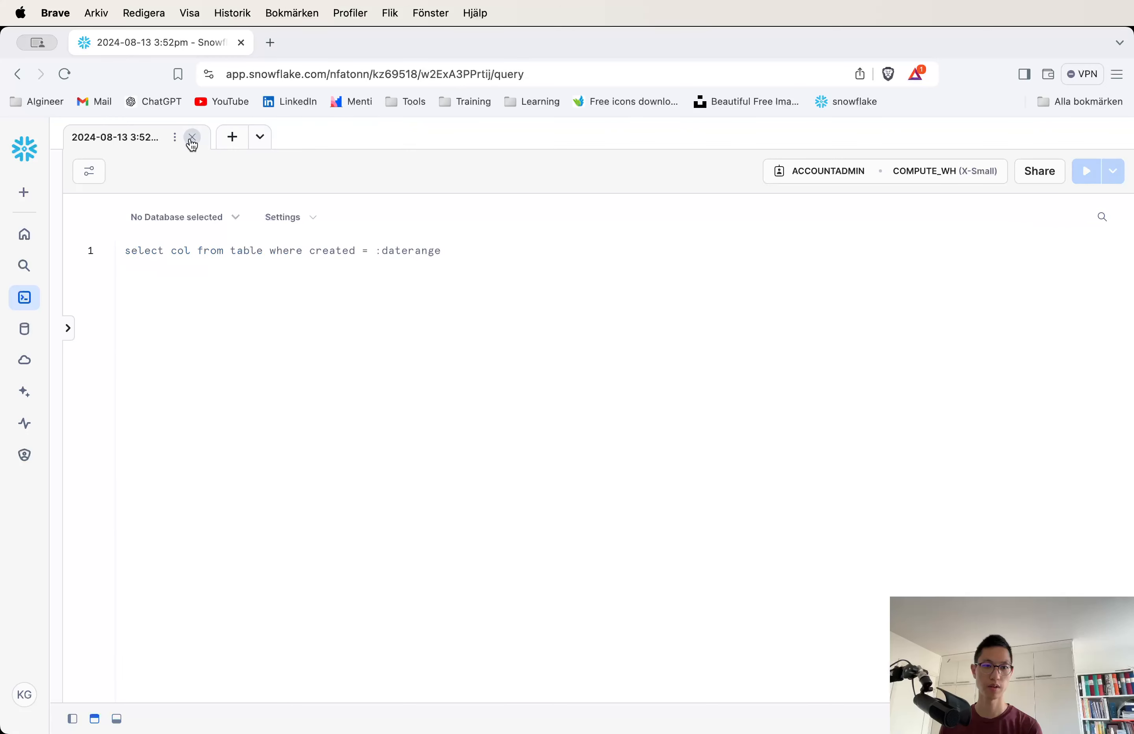
Rename the worksheet as sample_data.
{"action": "double_click", "coordinate": [148, 138]}
{"action": "type", "text": "sample_da"}
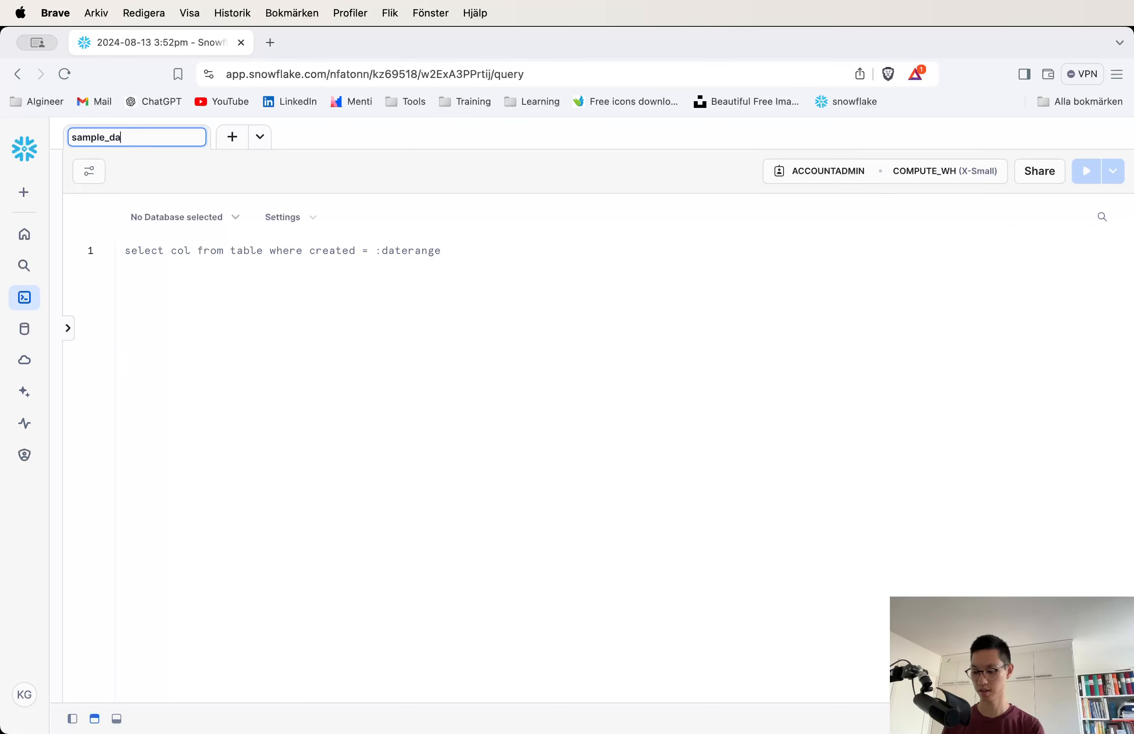
{"action": "type", "text": "ta"}
{"action": "key", "text": "Return"}
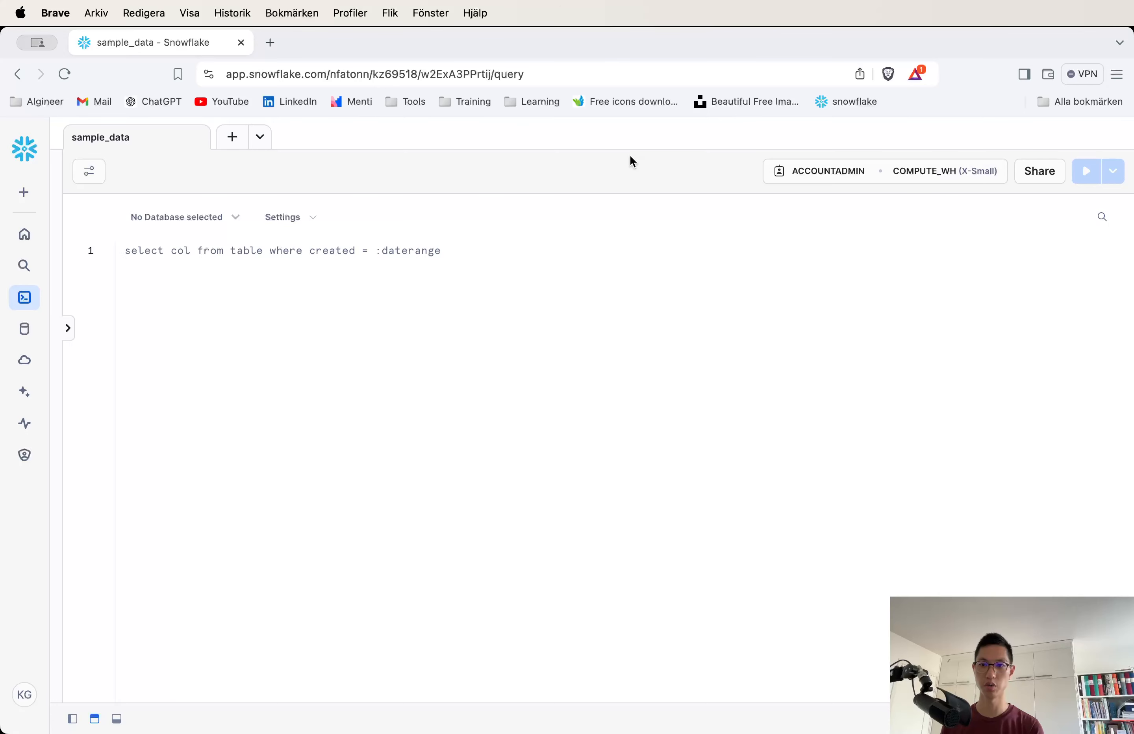
Review the available roles and warehouses for running the worksheet.
{"action": "left_click", "coordinate": [809, 175]}
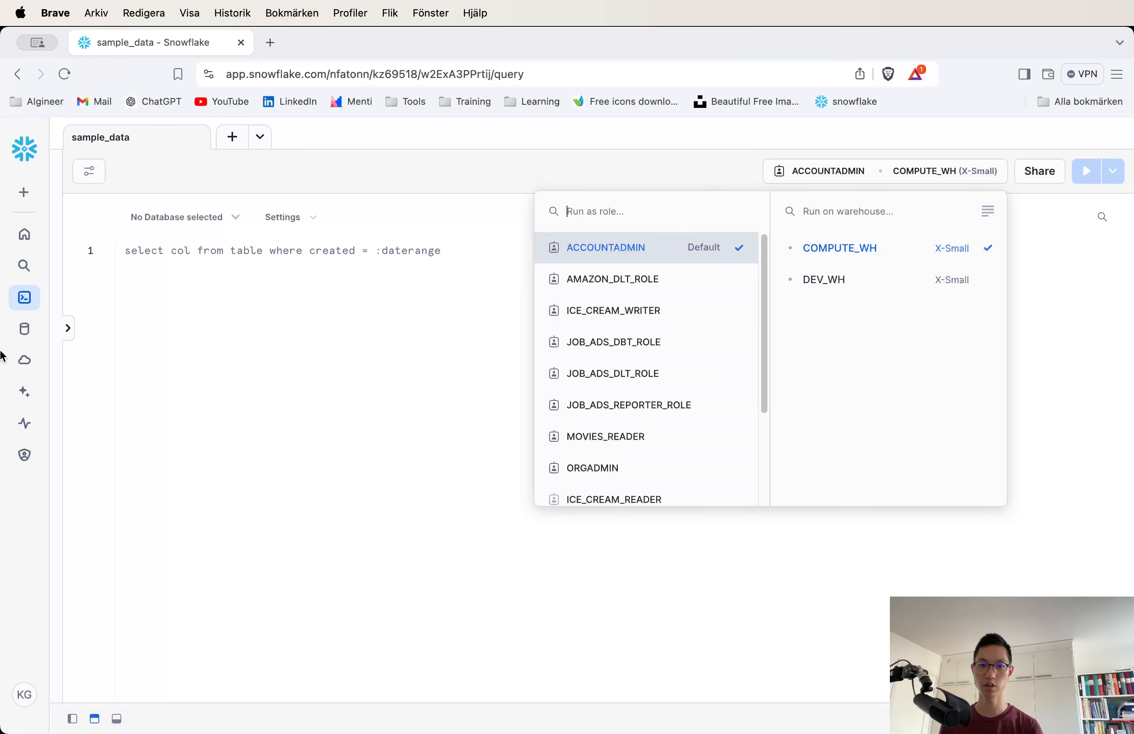
{"action": "left_click", "coordinate": [246, 336]}
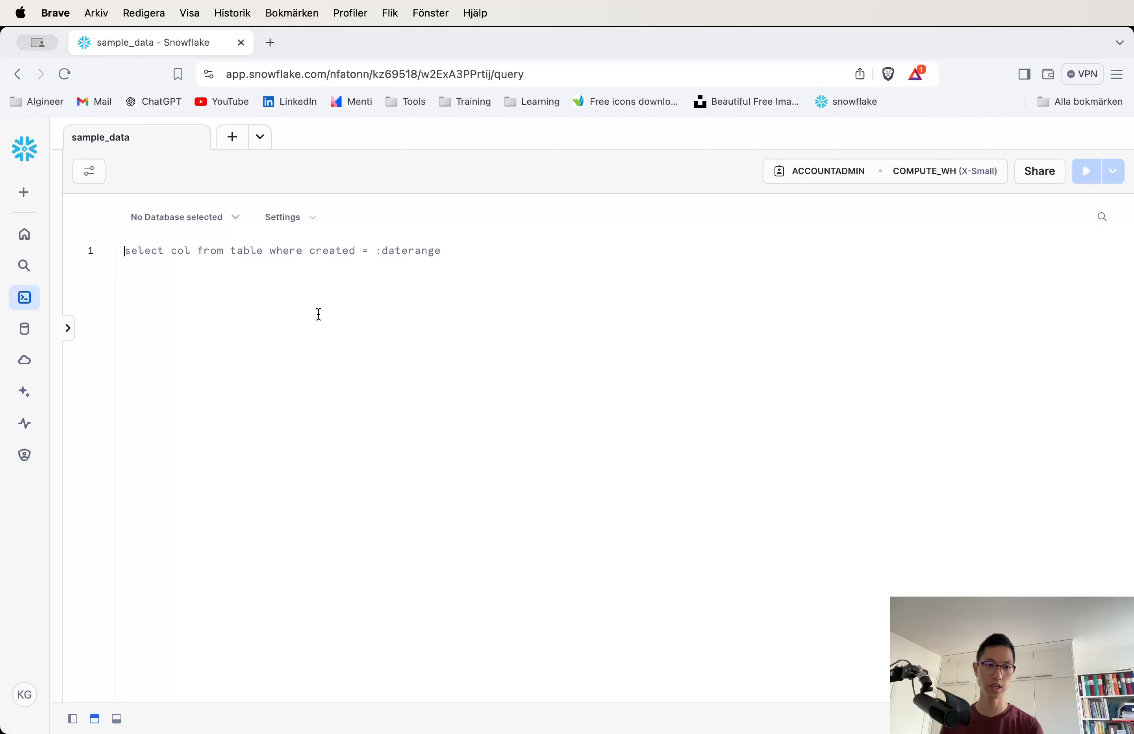
{"action": "type", "text": "SELECT * FRM"}
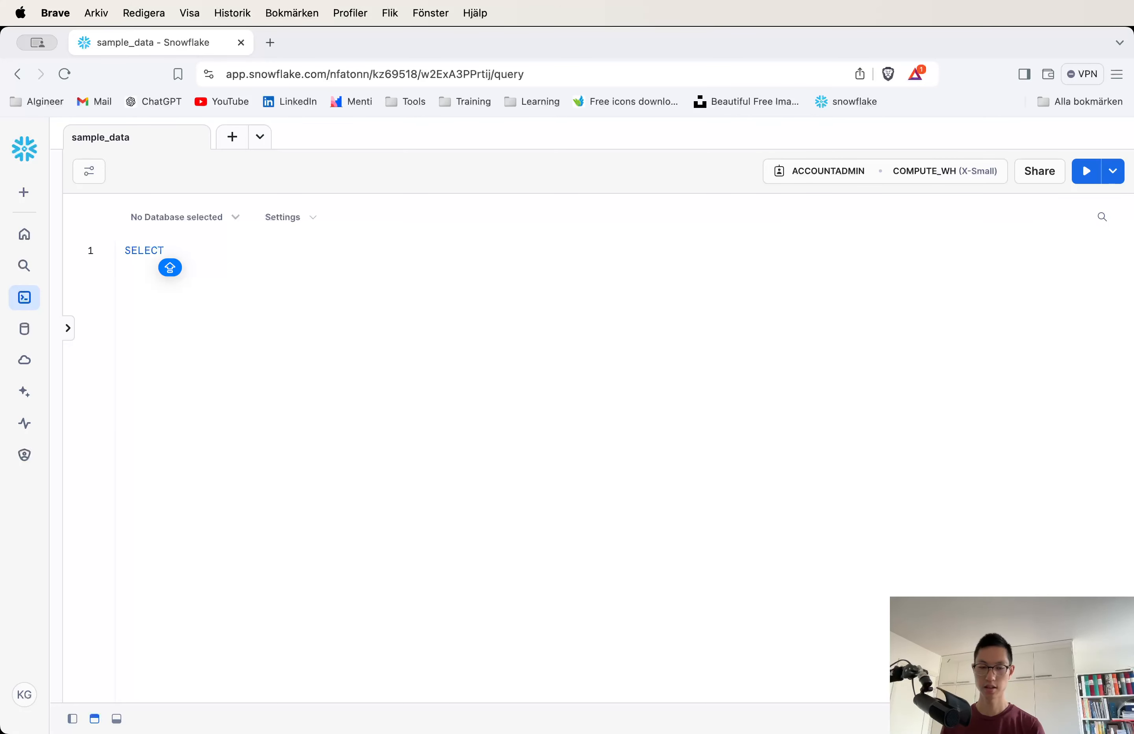
{"action": "key", "text": "BackSpace"}
{"action": "key", "text": "super+a"}
{"action": "key", "text": "BackSpace"}
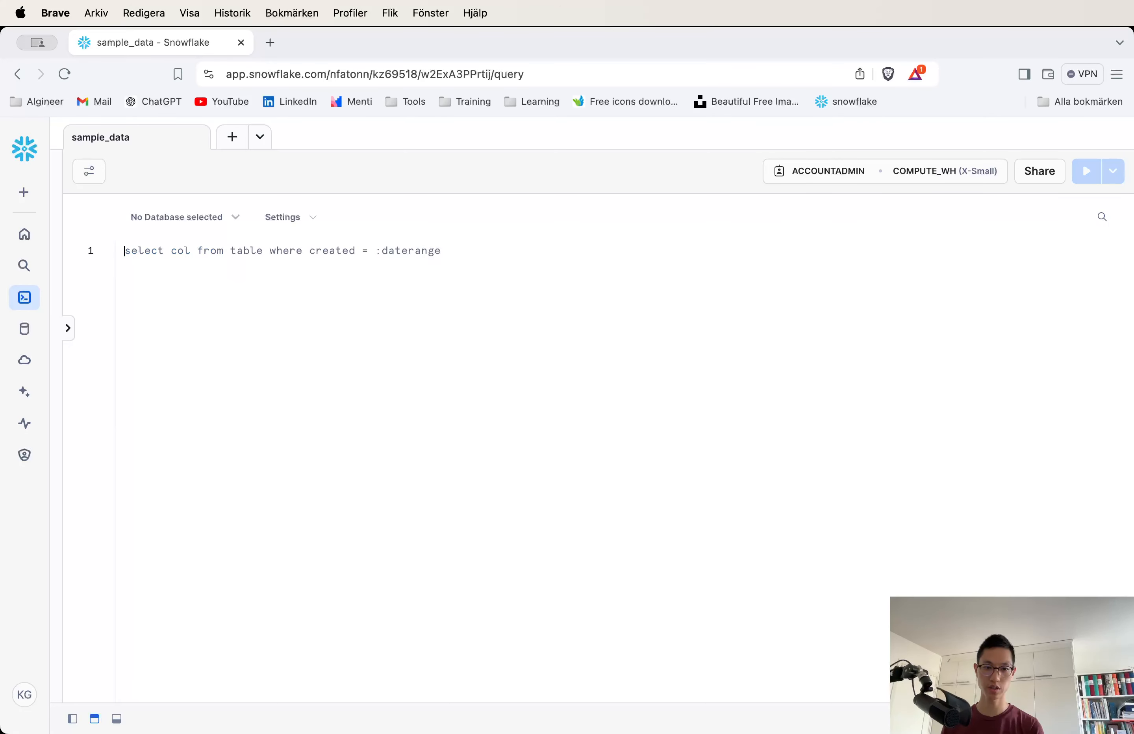
Write and run USE SCHEMA SNOWFLAKE_SAMPLE_DATA.TPCH_SF1; to set the worksheet's schema.
{"action": "type", "text": "USE DATA"}
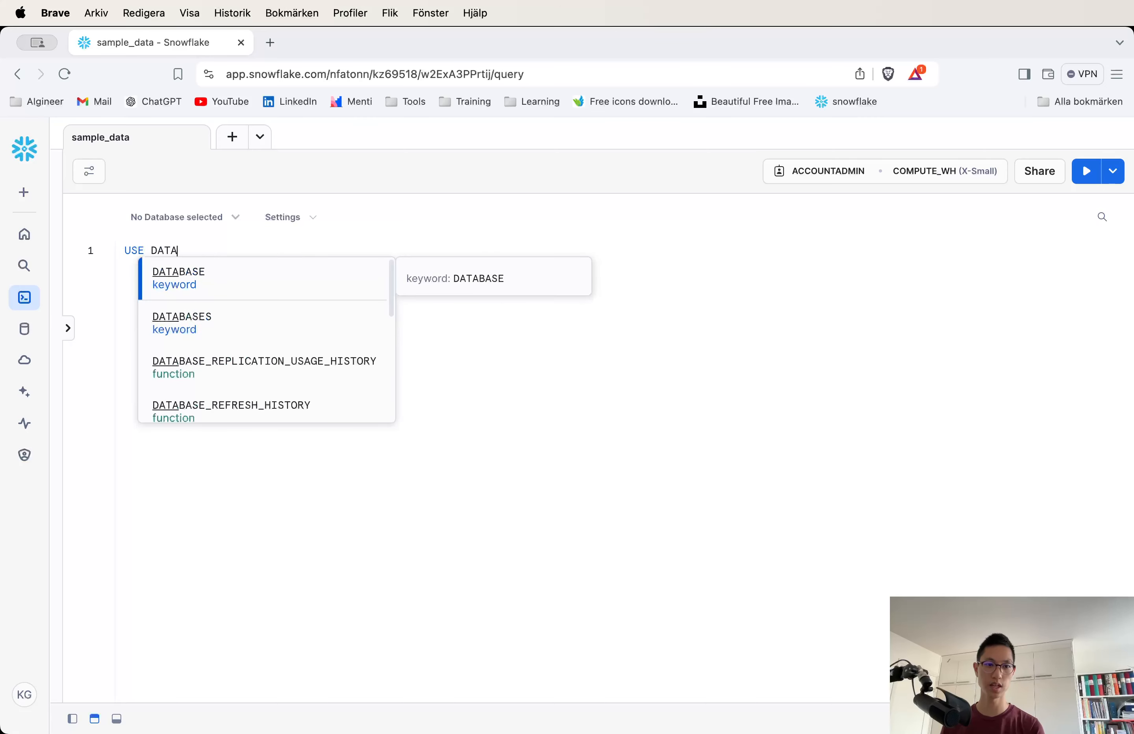
{"action": "key", "text": "BackSpace"}
{"action": "key", "text": "BackSpace"}
{"action": "key", "text": "BackSpace"}
{"action": "key", "text": "BackSpace"}
{"action": "type", "text": "SCHEMA "}
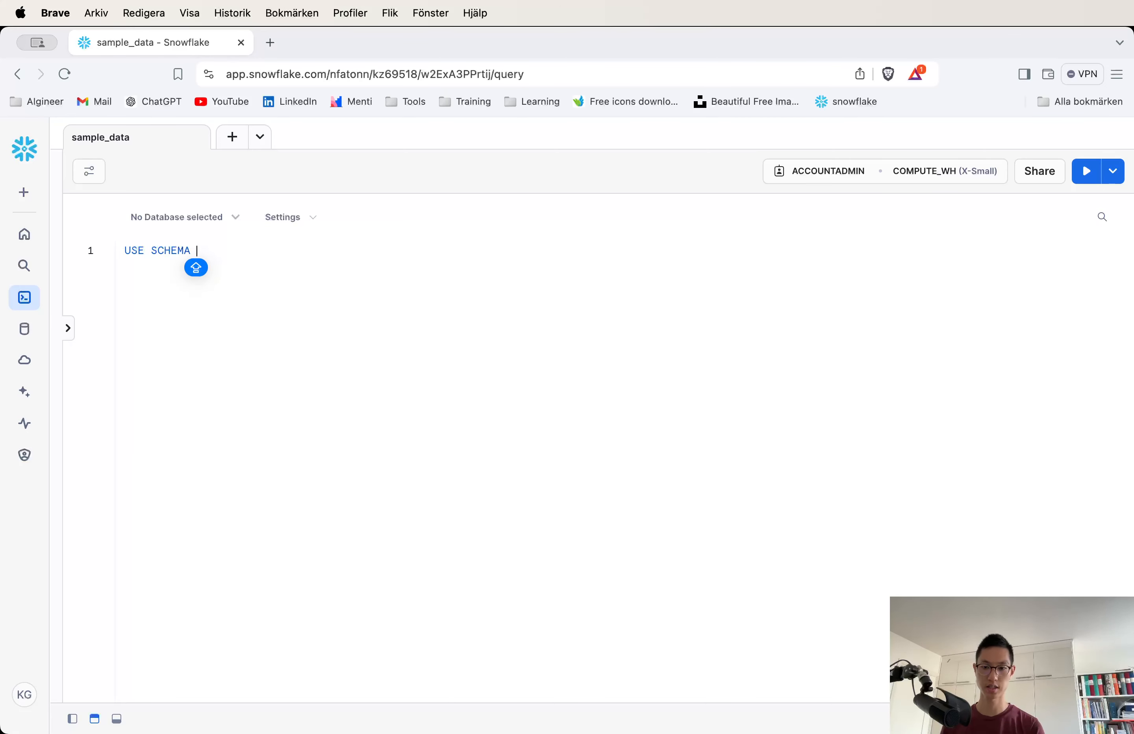
{"action": "type", "text": "SA"}
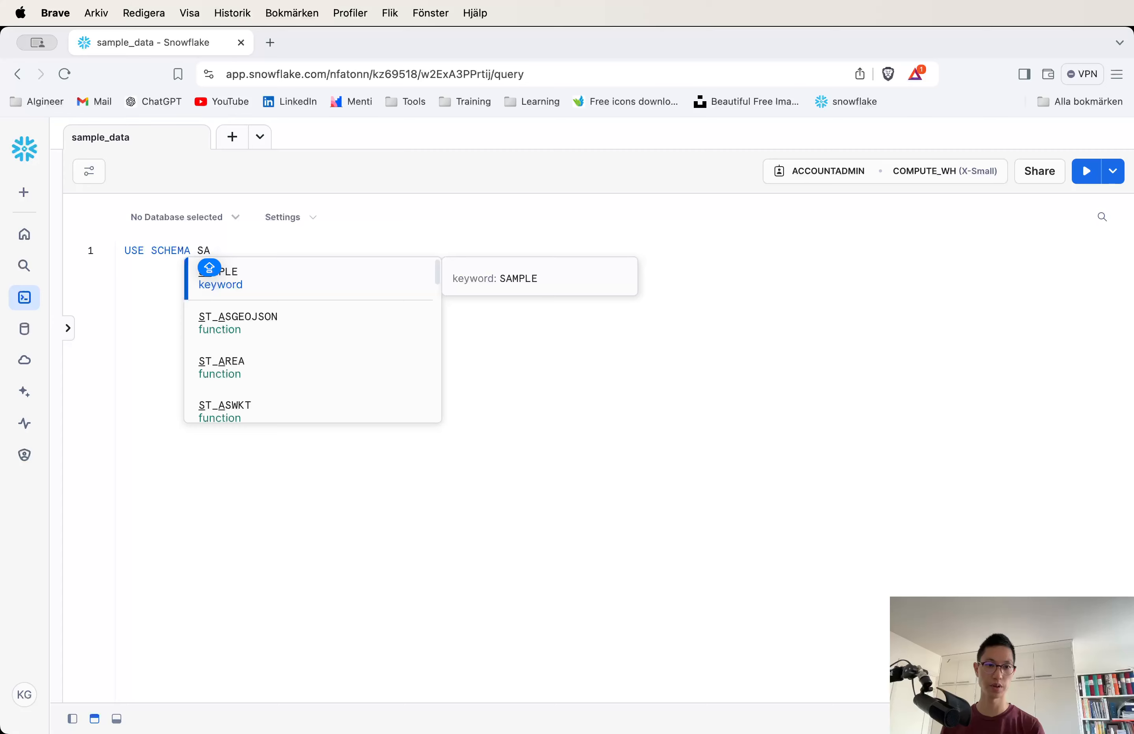
{"action": "key", "text": "BackSpace"}
{"action": "type", "text": "N"}
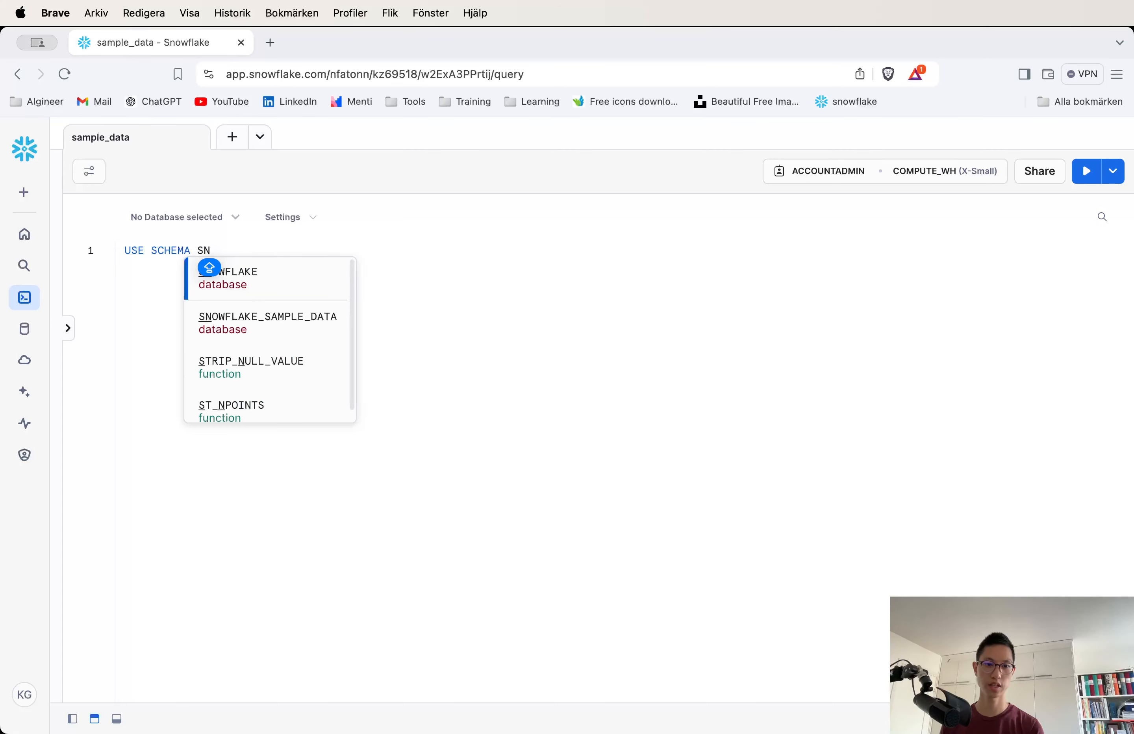
{"action": "key", "text": "Down"}
{"action": "key", "text": "Down"}
{"action": "key", "text": "Up"}
{"action": "key", "text": "Return"}
{"action": "type", "text": "."}
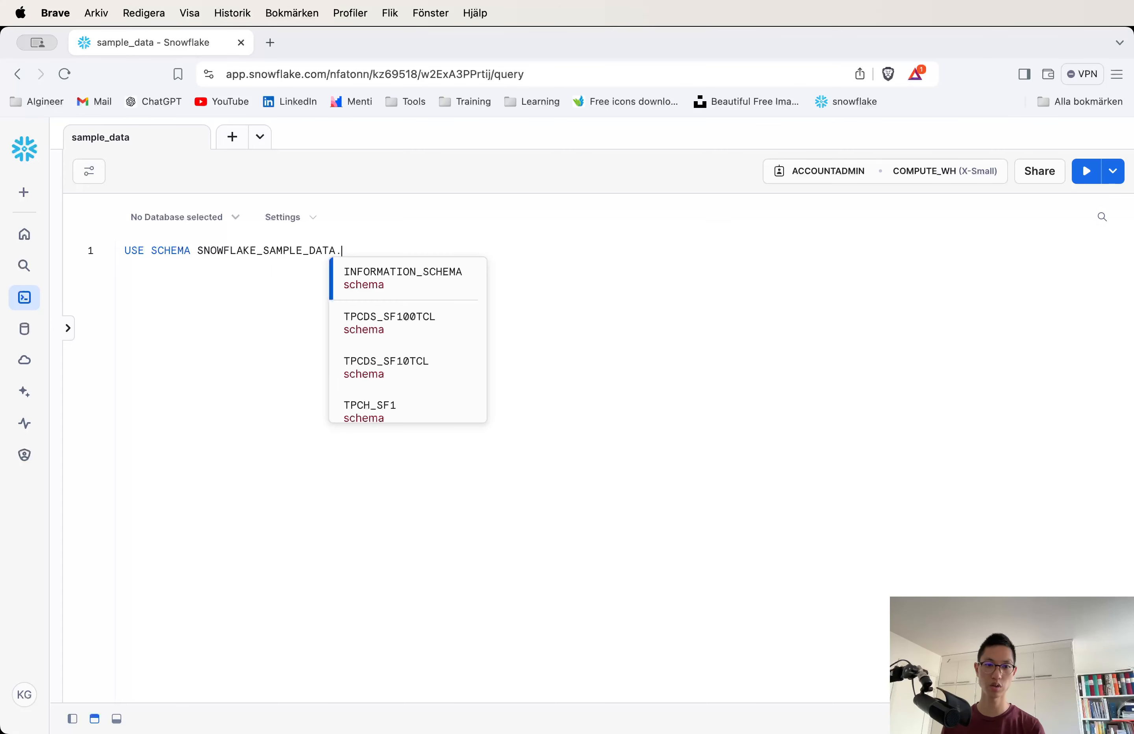
{"action": "key", "text": "Down"}
{"action": "key", "text": "Down"}
{"action": "key", "text": "Down"}
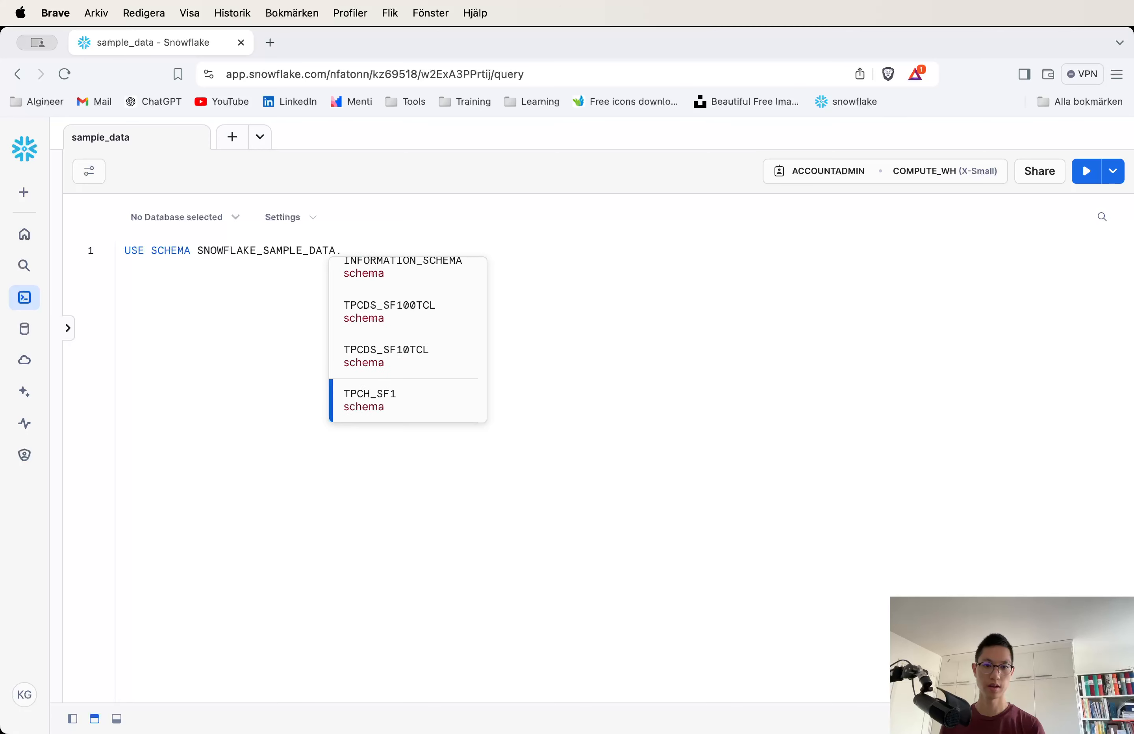
{"action": "key", "text": "Up"}
{"action": "key", "text": "Down"}
{"action": "key", "text": "Return"}
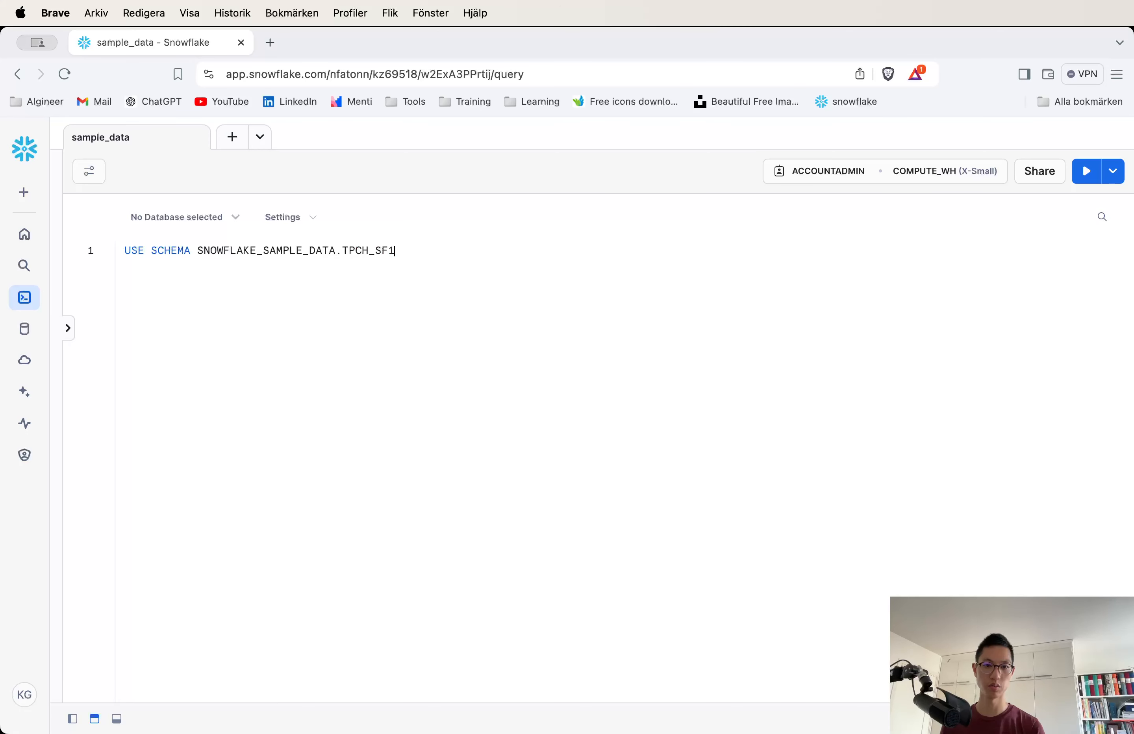
{"action": "type", "text": "-"}
{"action": "key", "text": "BackSpace"}
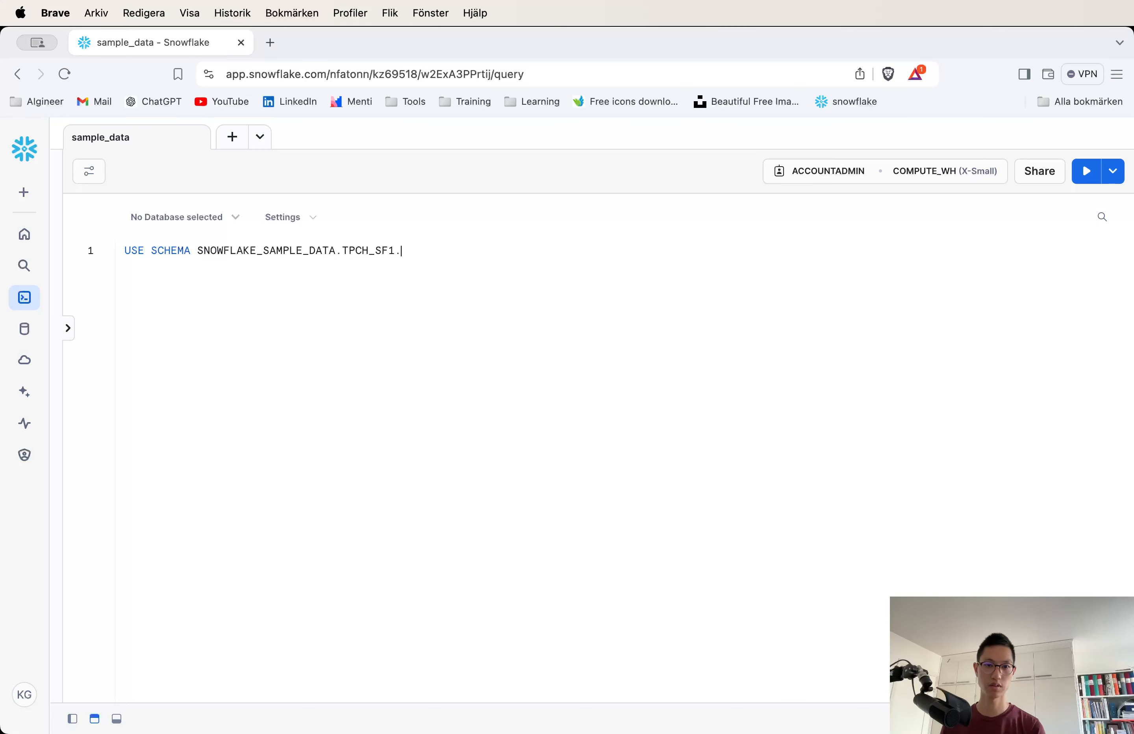
{"action": "key", "text": "BackSpace"}
{"action": "key", "text": "BackSpace"}
{"action": "type", "text": ";"}
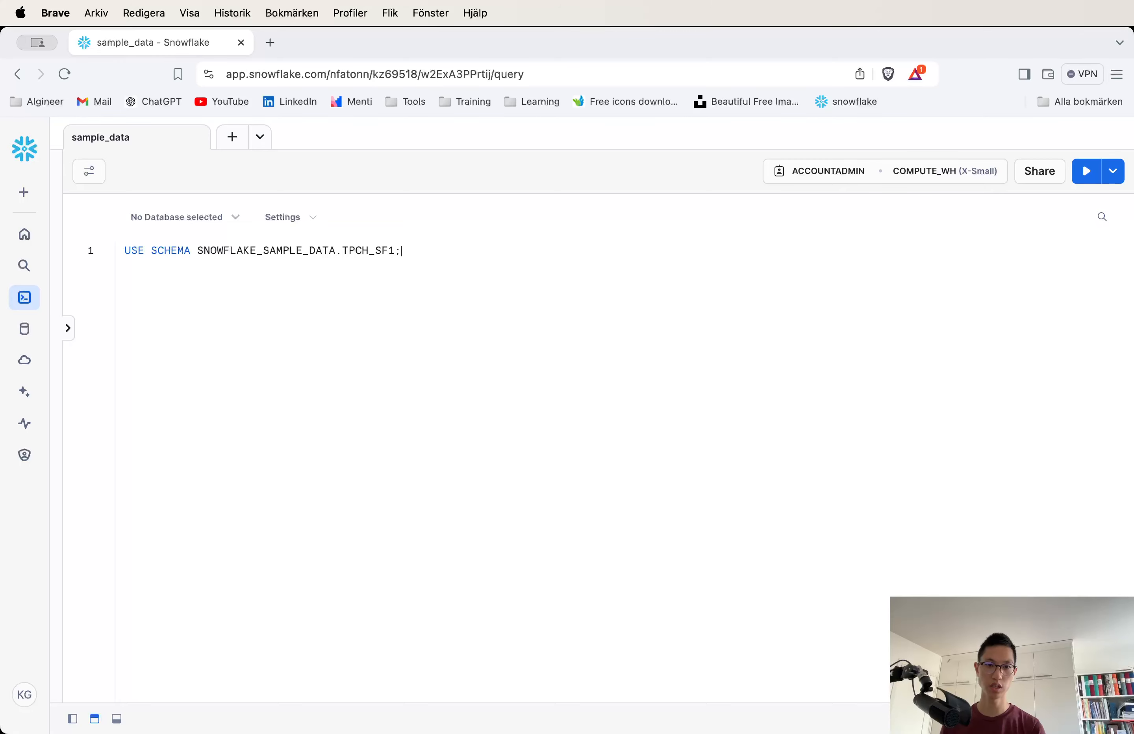
{"action": "key", "text": "super+Return"}
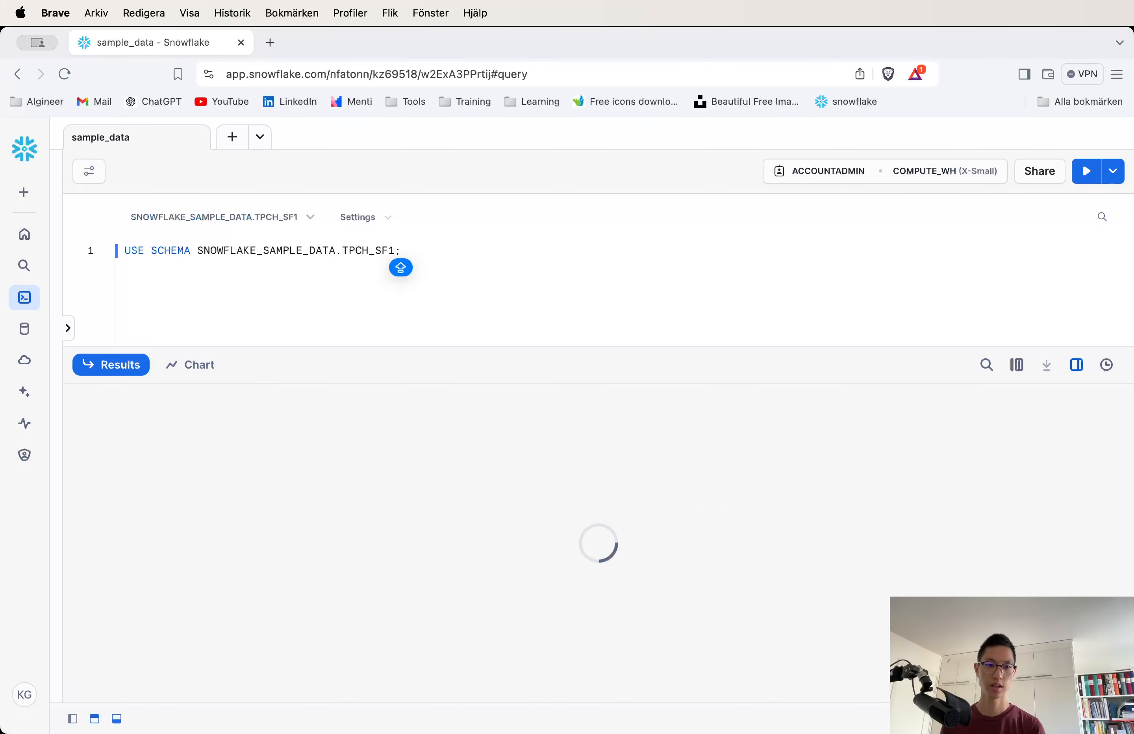
Examine the worksheet's selected database and schema context.
{"action": "left_click_drag", "start_coordinate": [327, 353], "coordinate": [314, 415]}
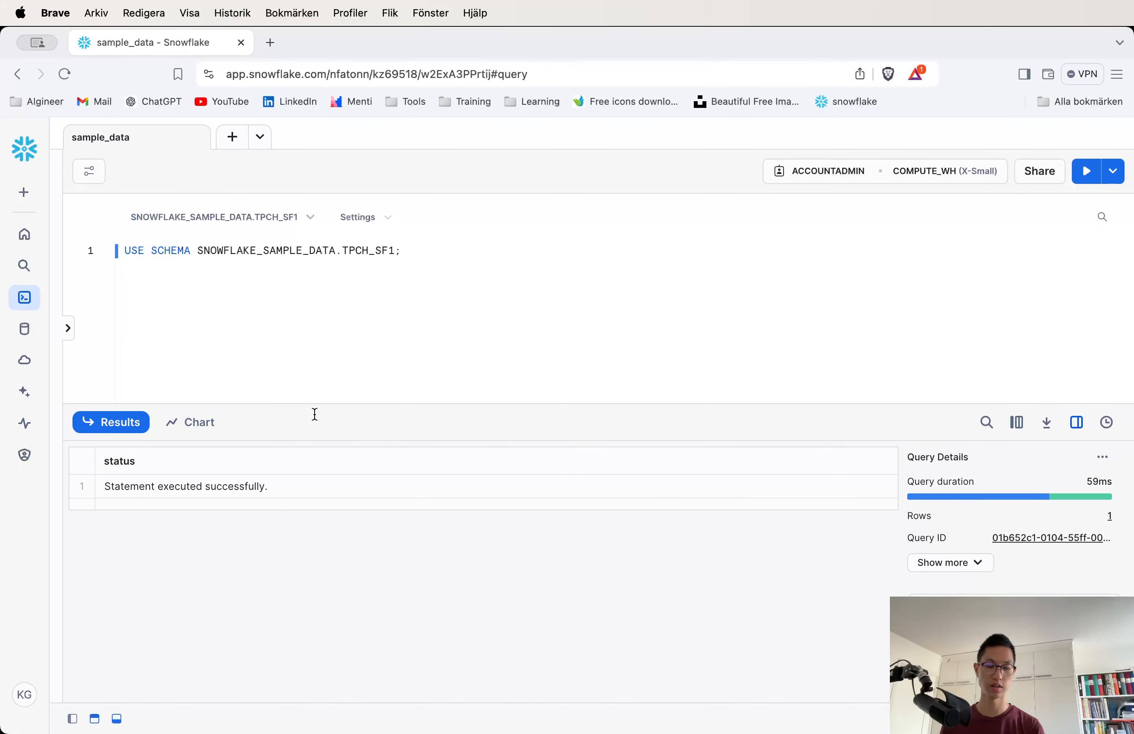
{"action": "left_click", "coordinate": [288, 222]}
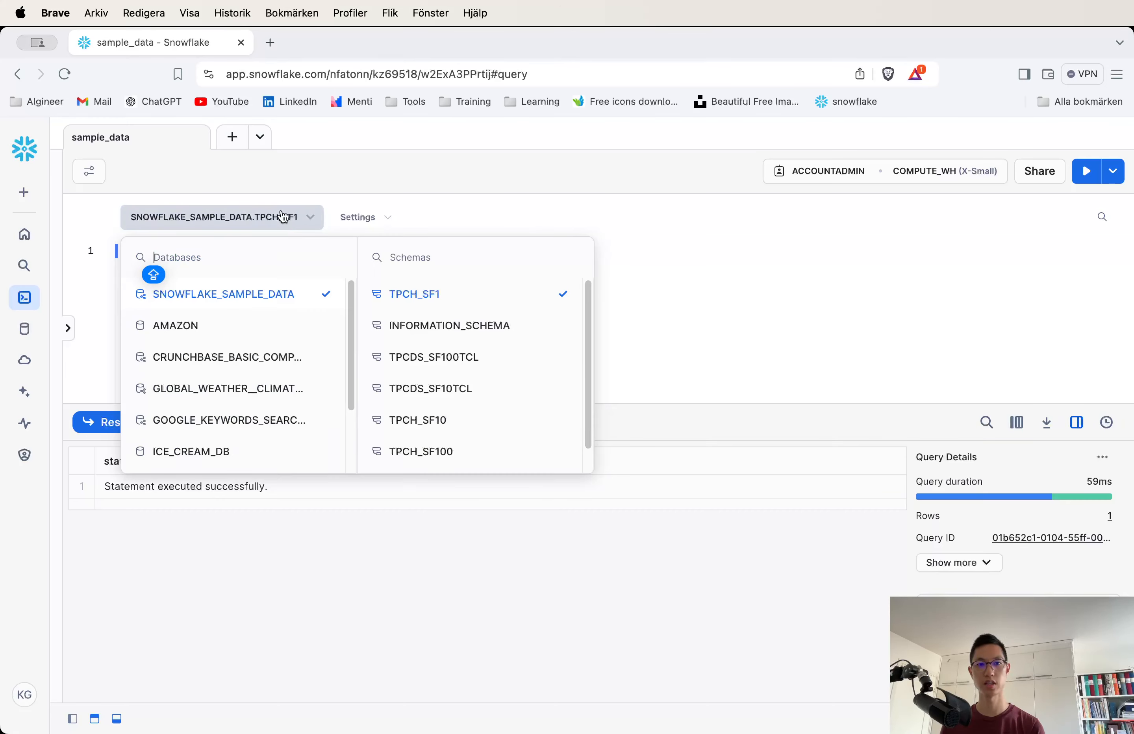
{"action": "left_click", "coordinate": [283, 218]}
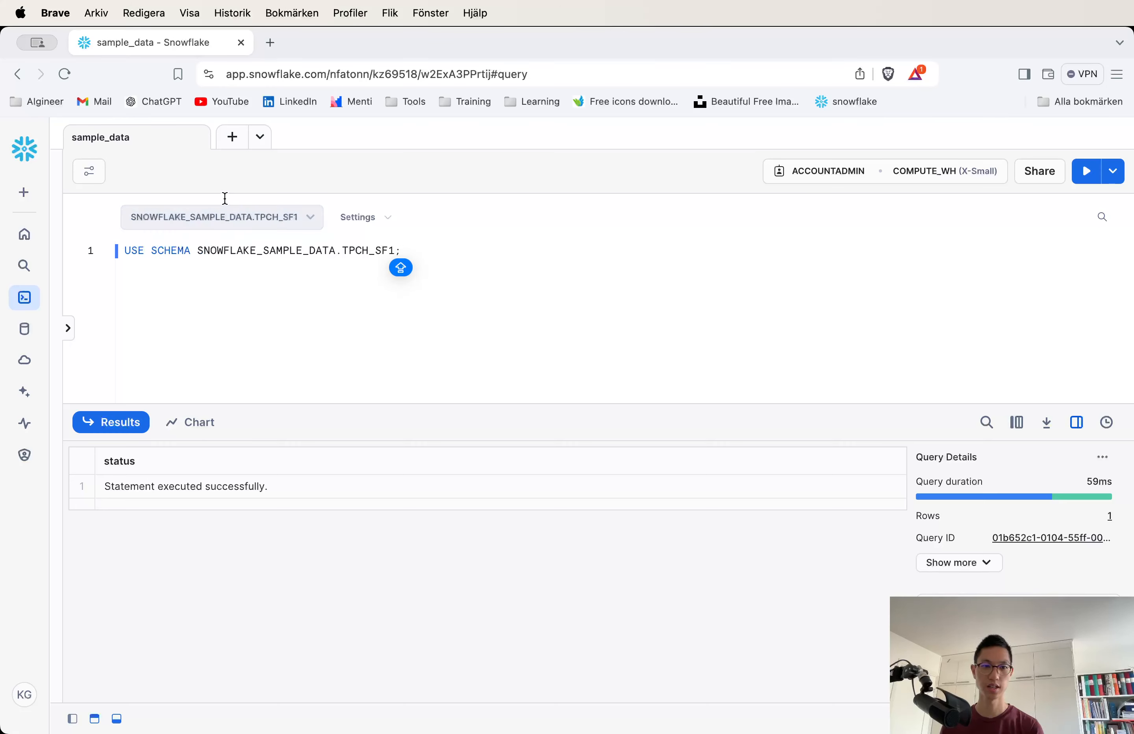
{"action": "left_click", "coordinate": [288, 221]}
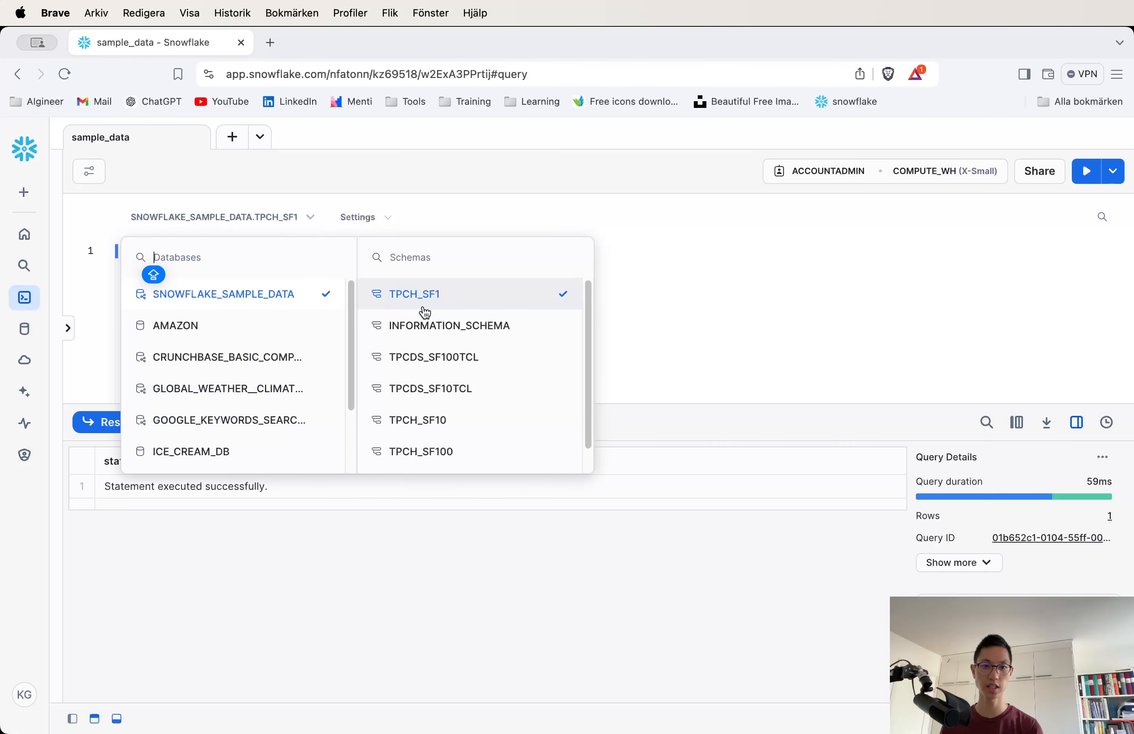
{"action": "left_click", "coordinate": [687, 285]}
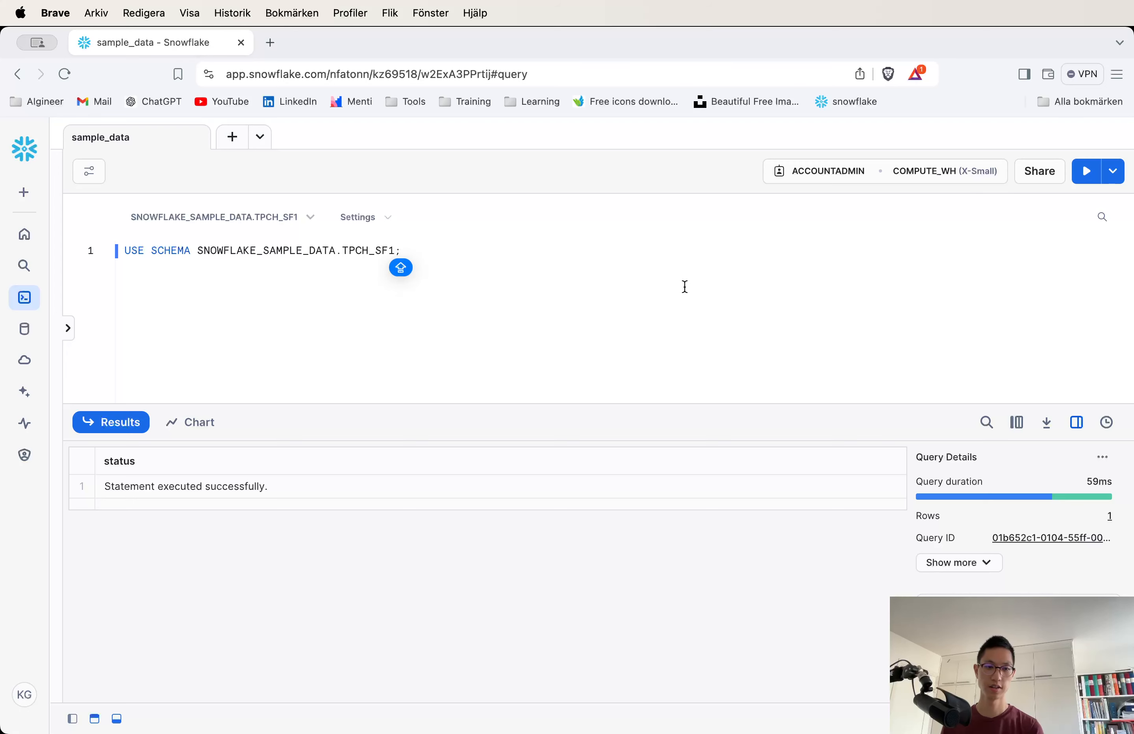
Add a SHOW TABLES; statement below and run it to list the schema's tables.
{"action": "key", "text": "Return"}
{"action": "key", "text": "Return"}
{"action": "key", "text": "Caps_Lock"}
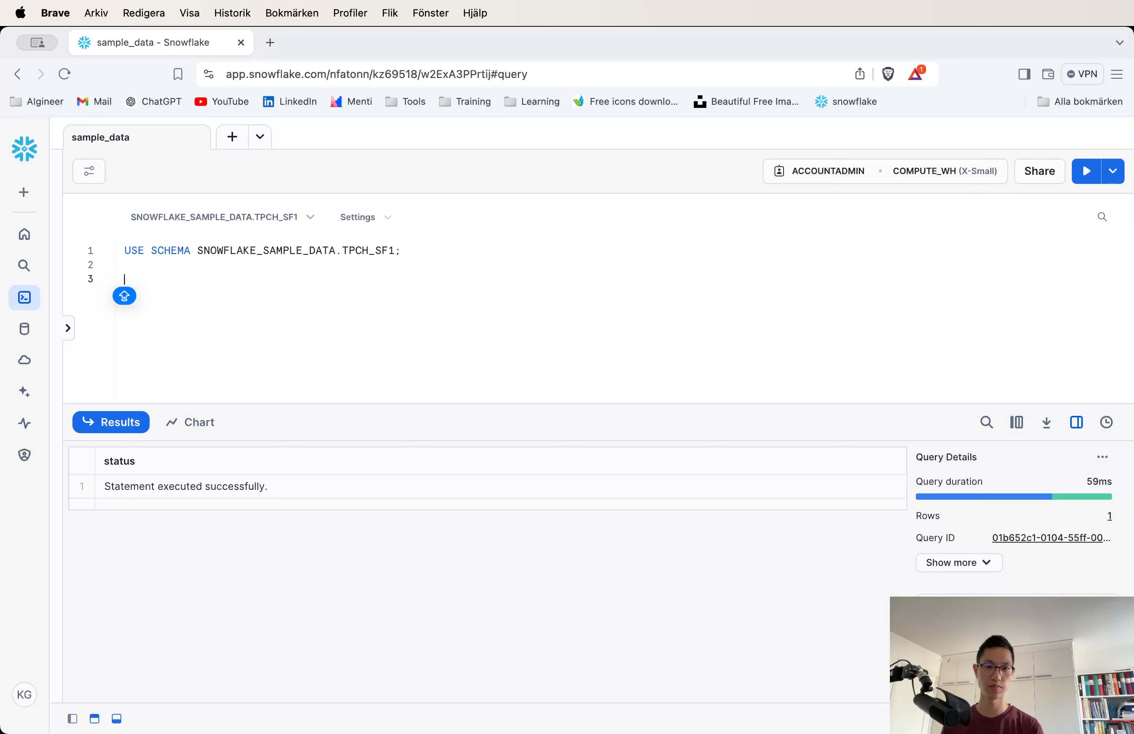
{"action": "type", "text": "SH"}
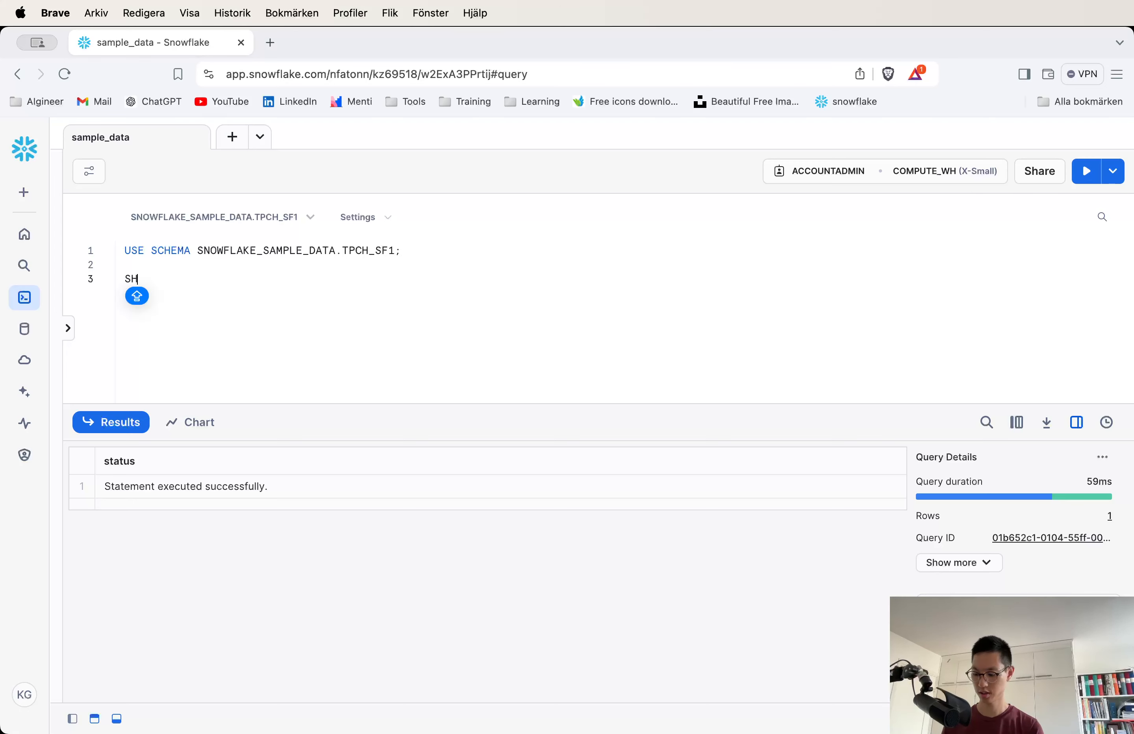
{"action": "type", "text": "JOW TABLES;"}
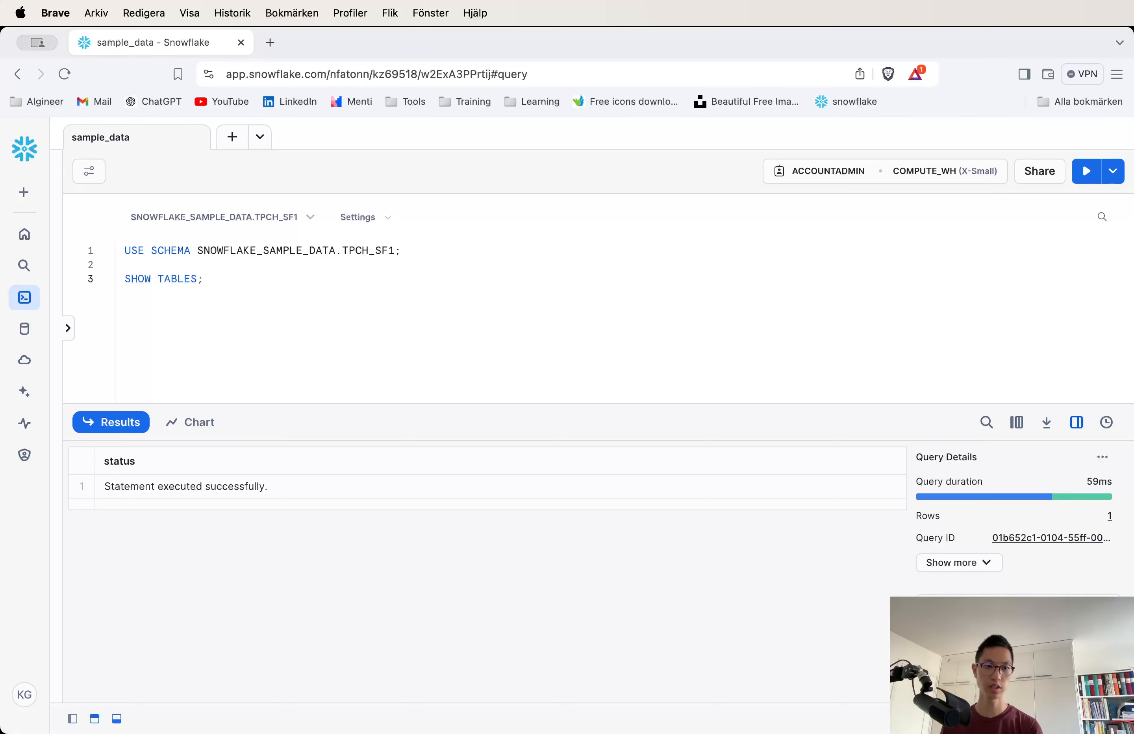
{"action": "key", "text": "super+Return"}
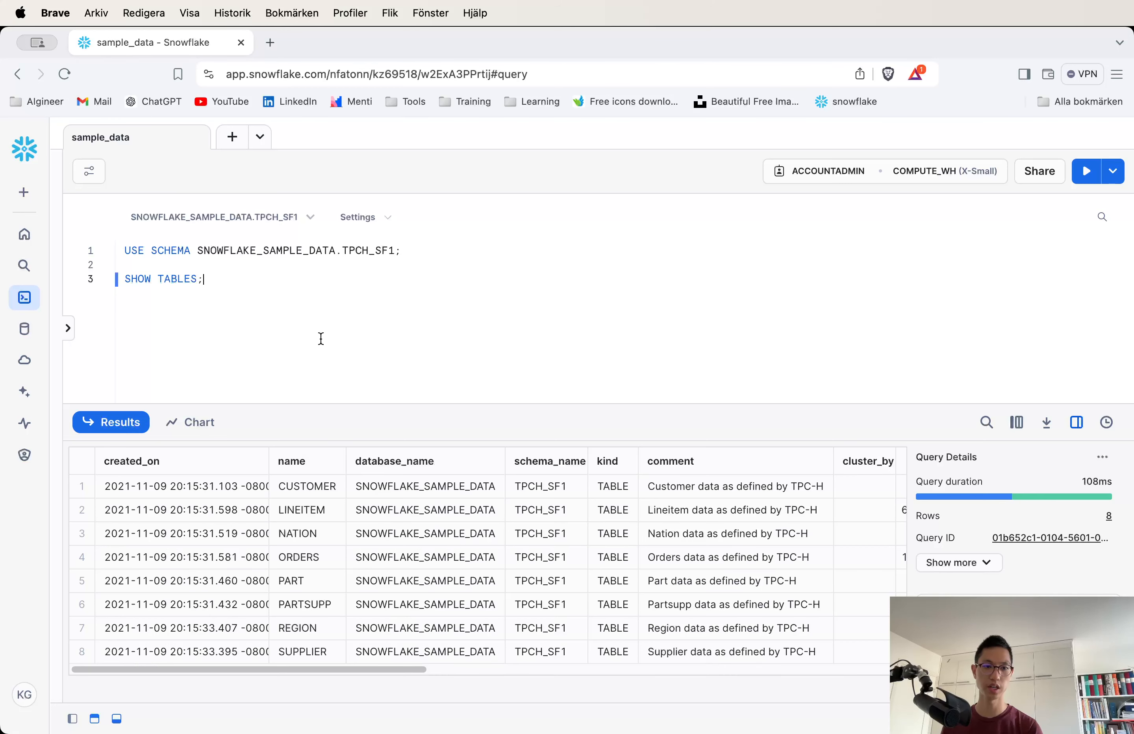
Write and run SELECT * FROM customer LIMIT 10; on a new line to preview ten customer rows.
{"action": "key", "text": "Return"}
{"action": "key", "text": "Return"}
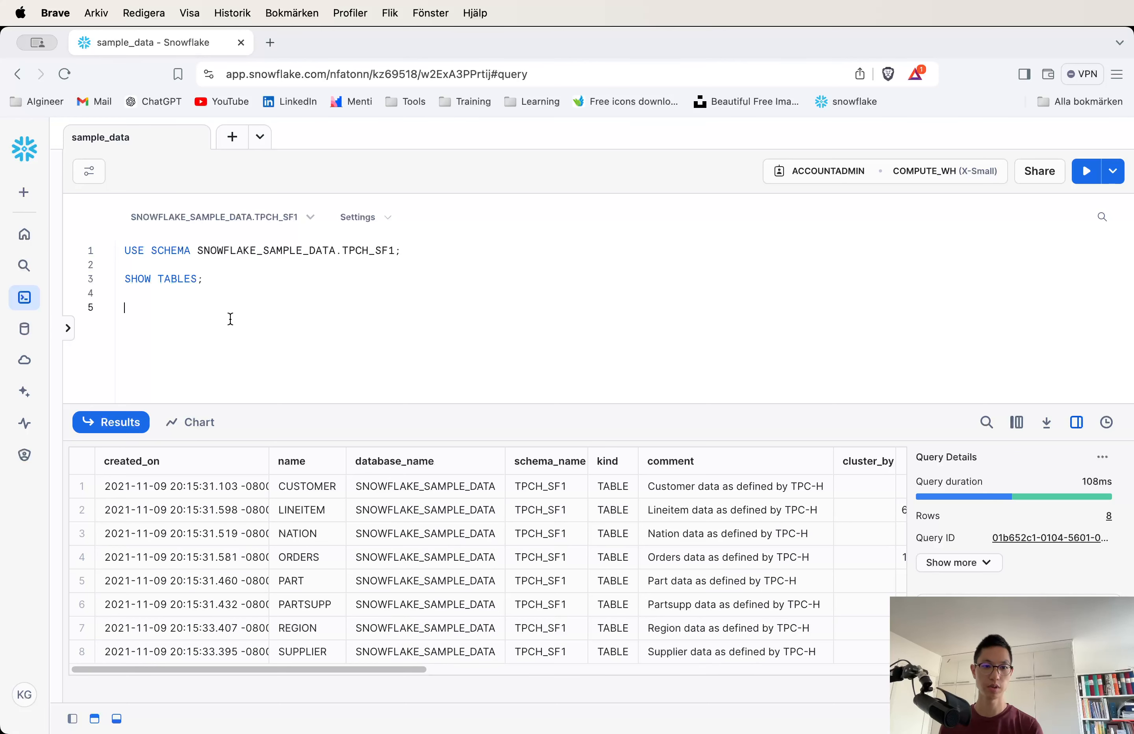
{"action": "type", "text": "sele"}
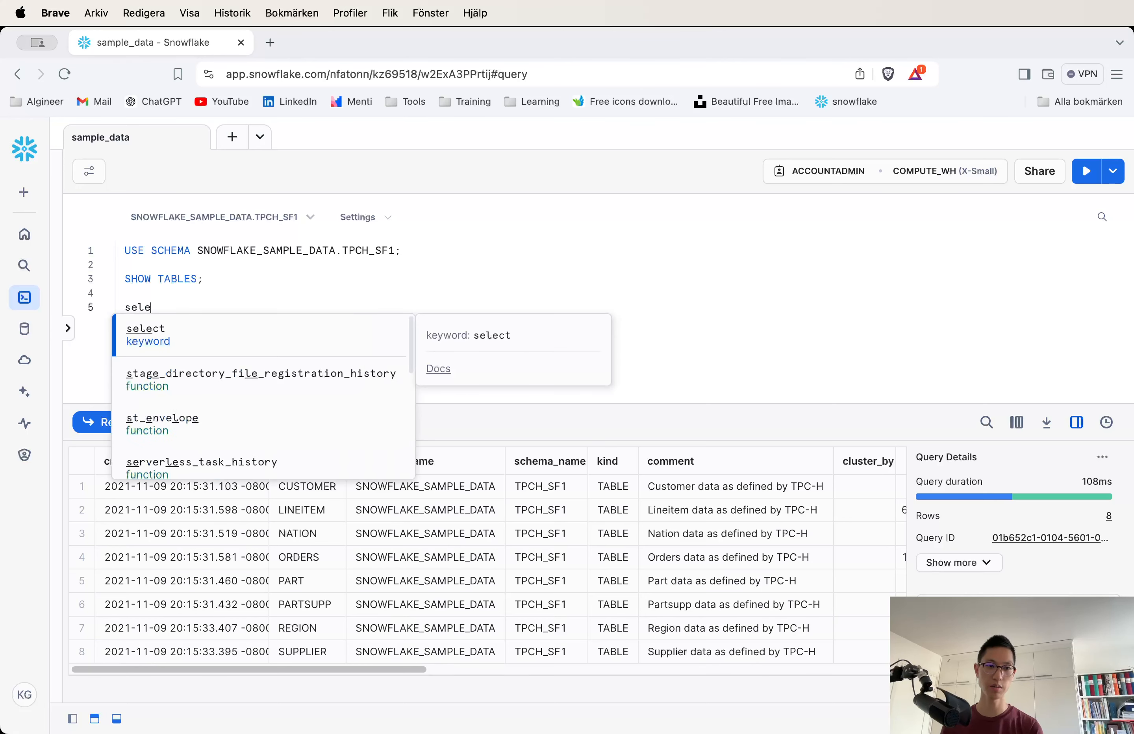
{"action": "key", "text": "BackSpace"}
{"action": "key", "text": "BackSpace"}
{"action": "key", "text": "BackSpace"}
{"action": "key", "text": "BackSpace"}
{"action": "type", "text": "S"}
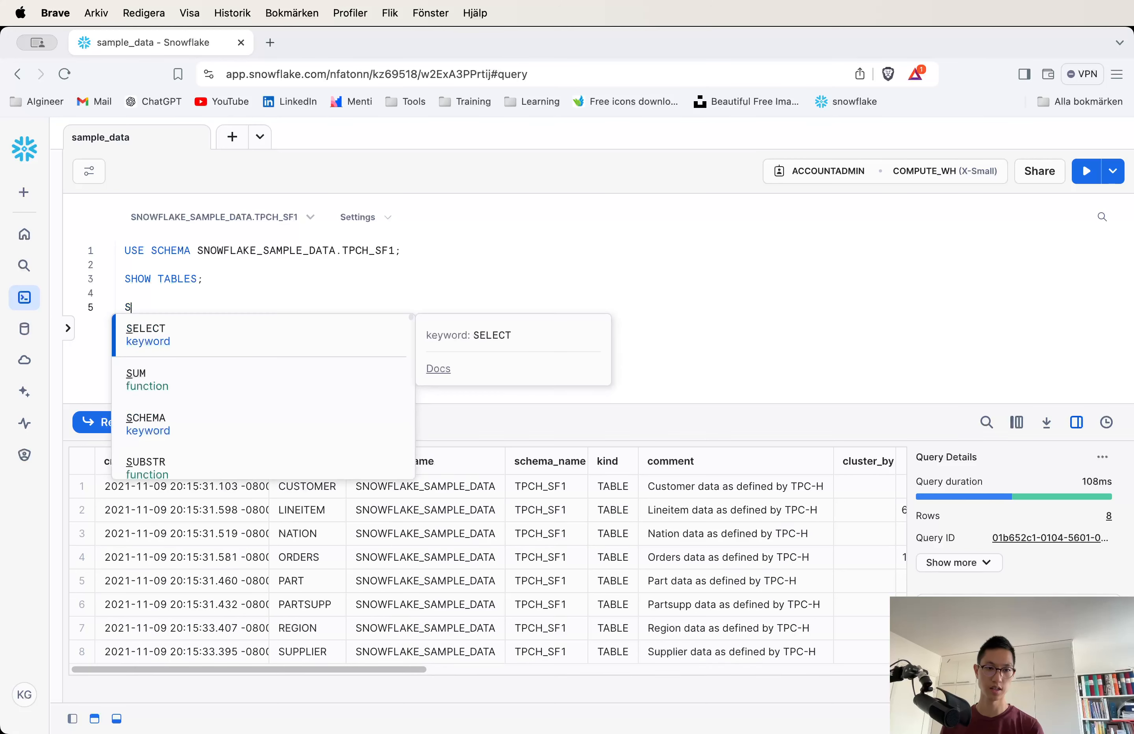
{"action": "key", "text": "Return"}
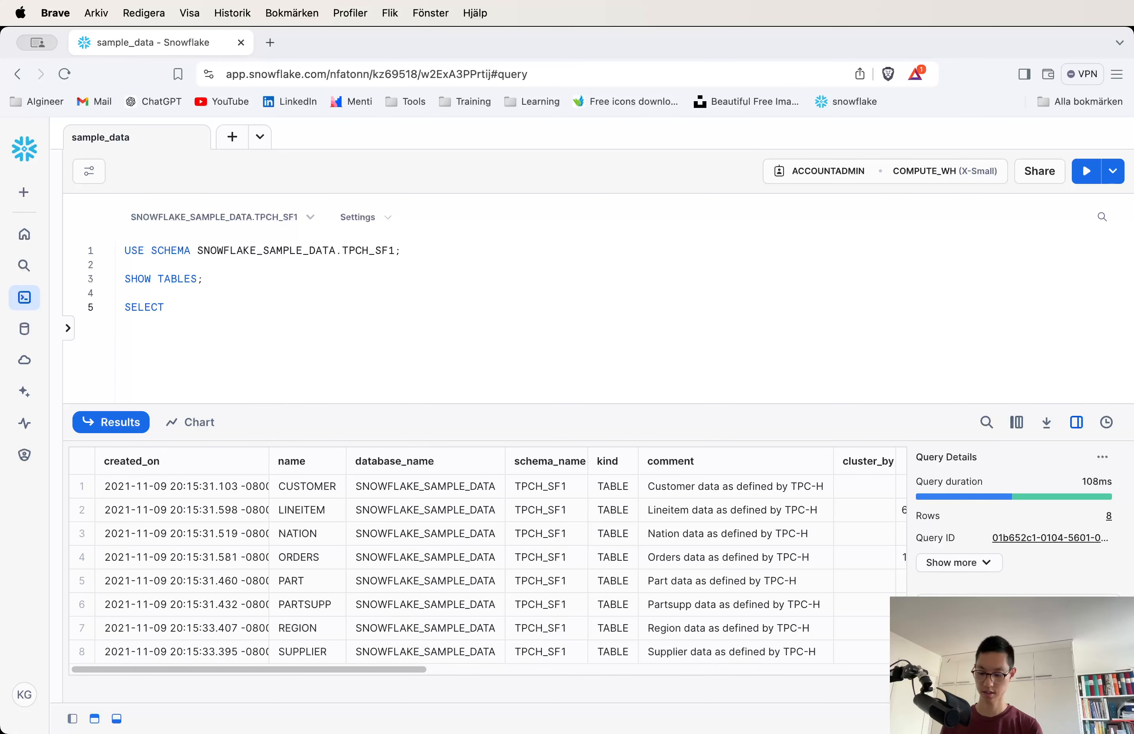
{"action": "type", "text": "* FR"}
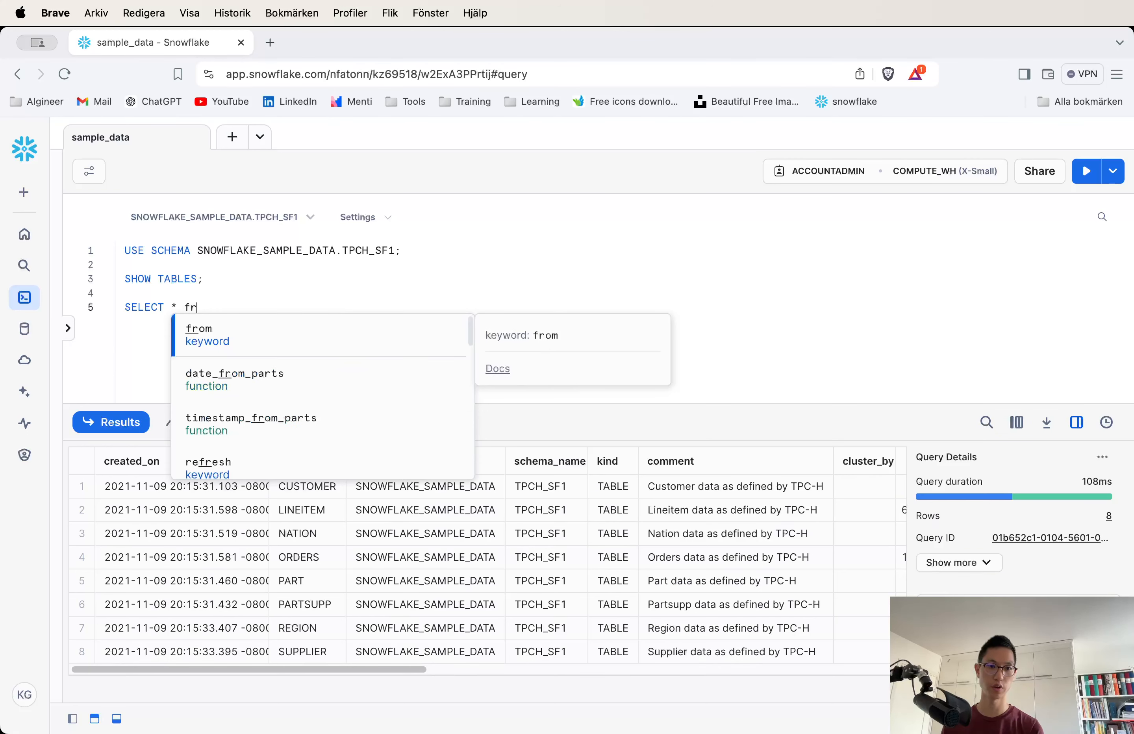
{"action": "key", "text": "BackSpace"}
{"action": "type", "text": "D"}
{"action": "key", "text": "BackSpace"}
{"action": "type", "text": "R"}
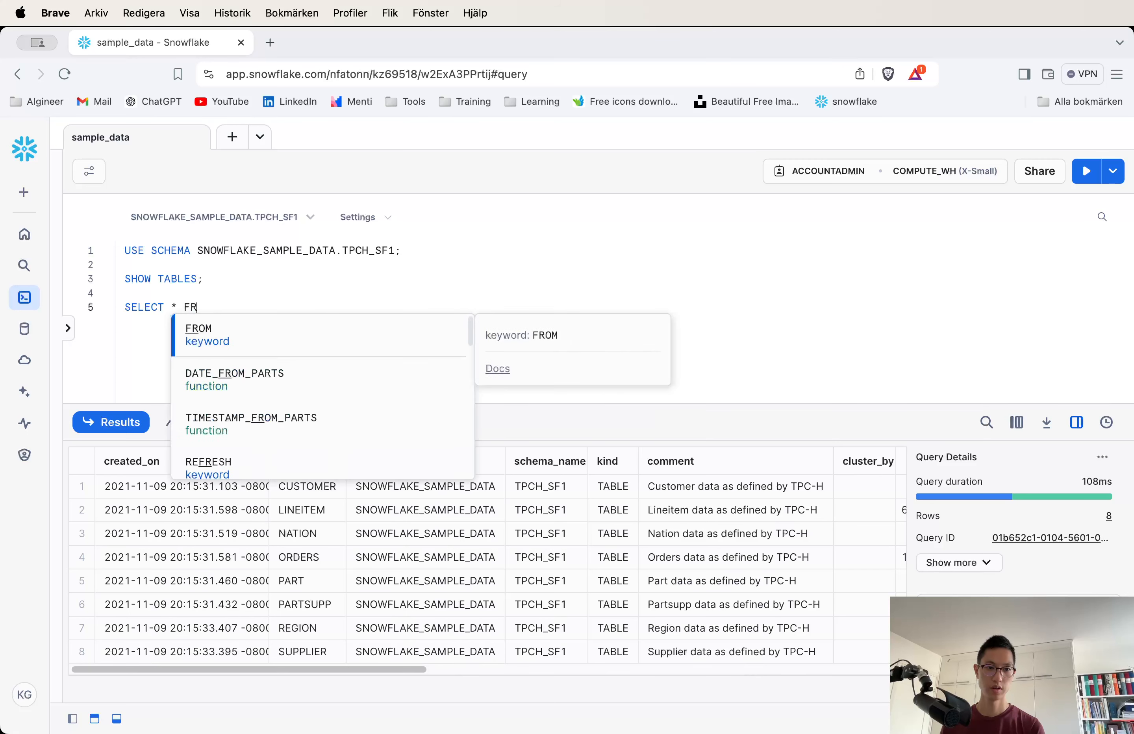
{"action": "key", "text": "Return"}
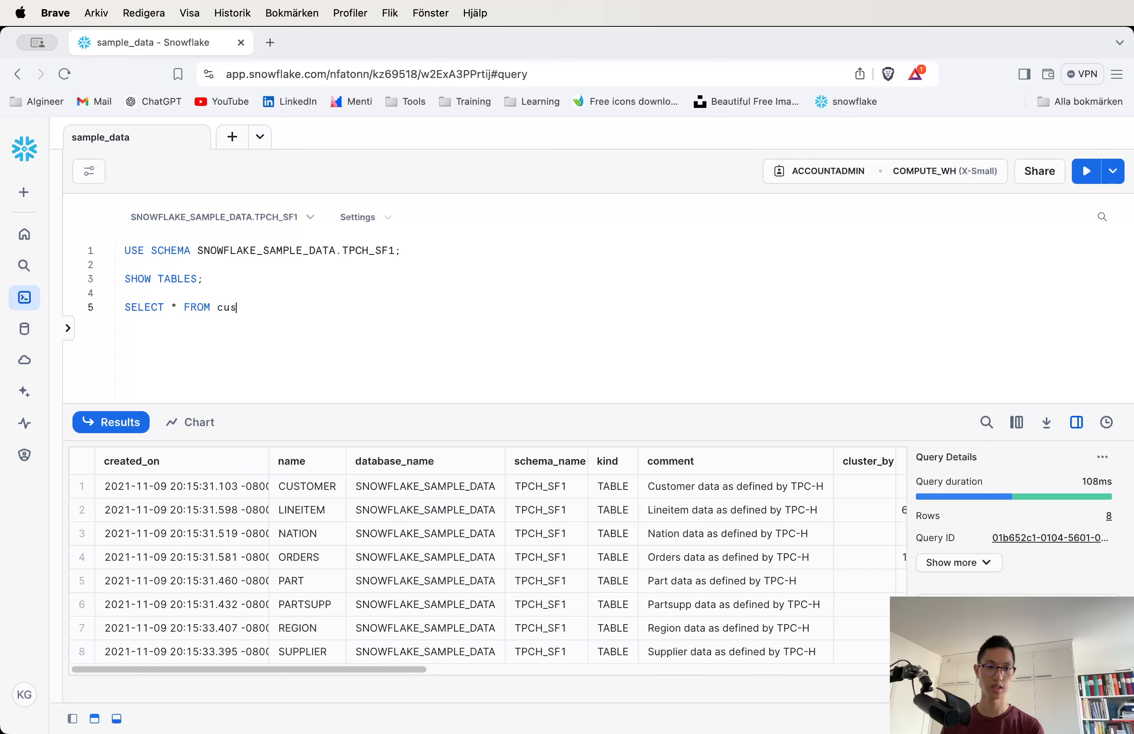
{"action": "type", "text": "cus"}
{"action": "key", "text": "Return"}
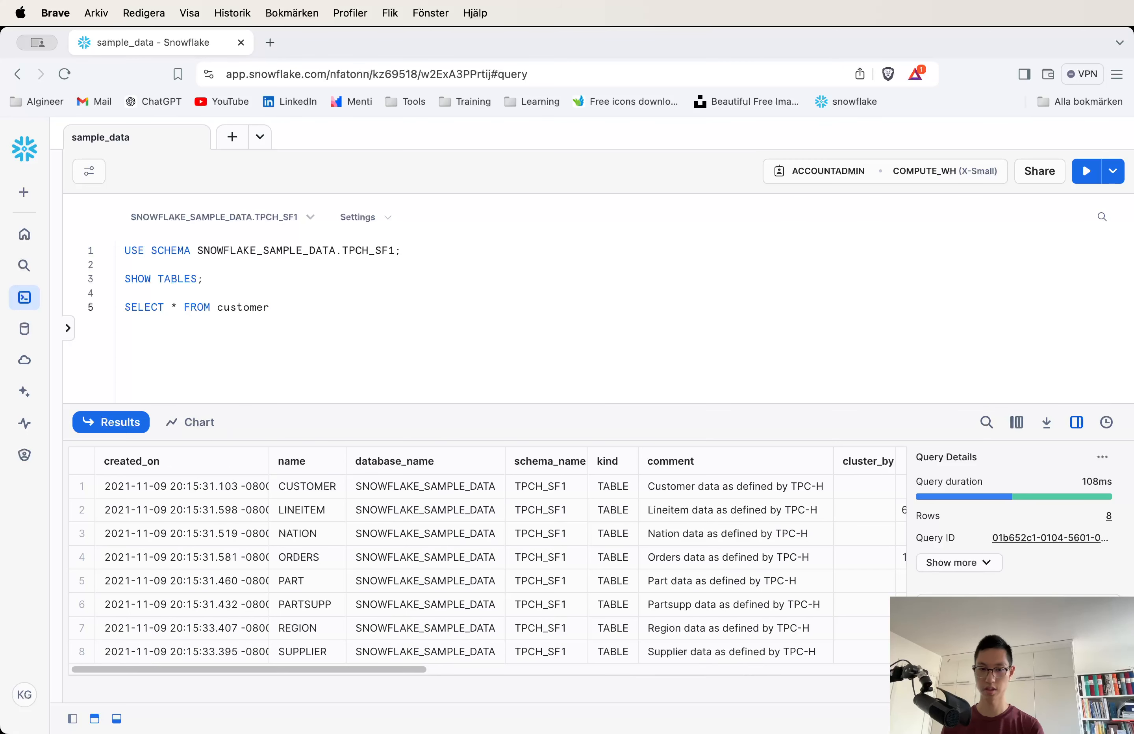
{"action": "type", "text": "LIM"}
{"action": "key", "text": "Return"}
{"action": "type", "text": "10;"}
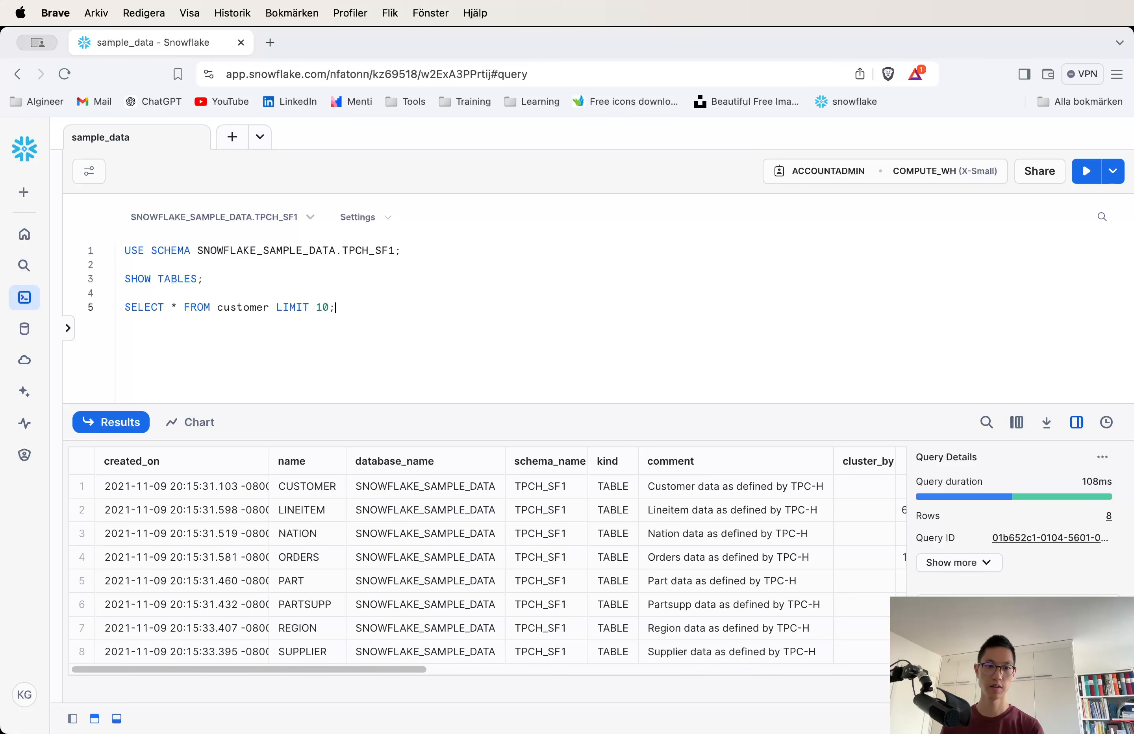
{"action": "key", "text": "super+Return"}
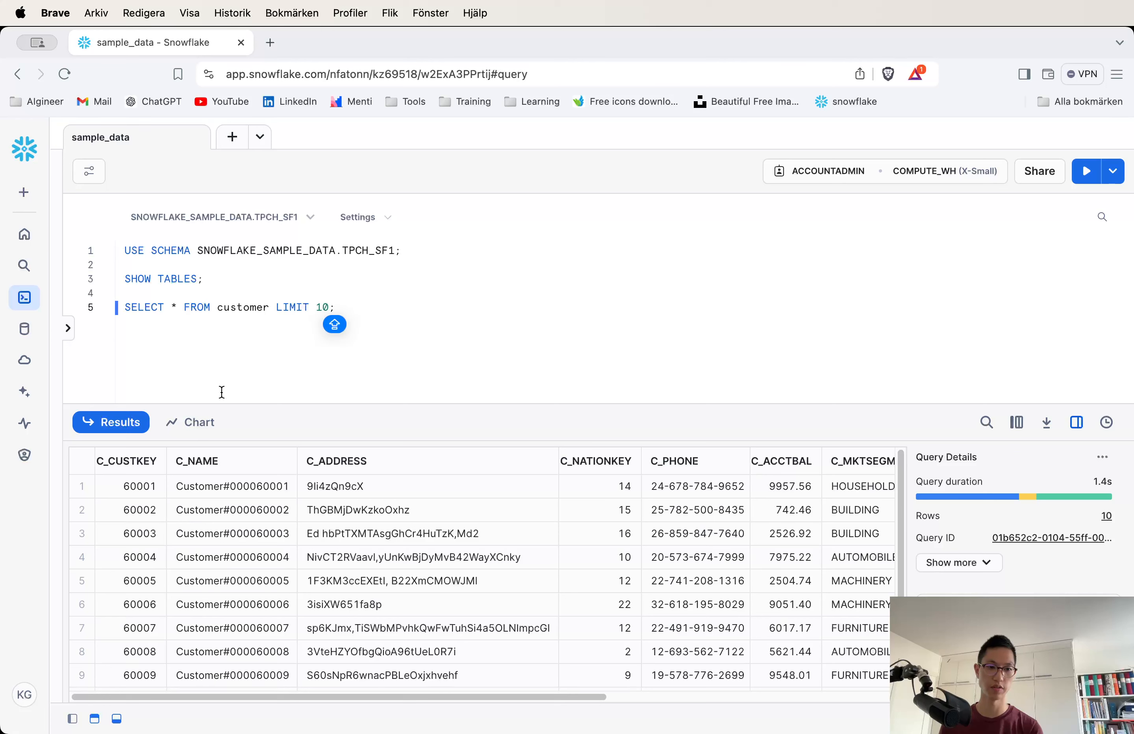
Add and run SELECT count(*) FROM customer; on a new line to count the customer table's rows.
{"action": "left_click", "coordinate": [413, 323]}
{"action": "key", "text": "Return"}
{"action": "key", "text": "Return"}
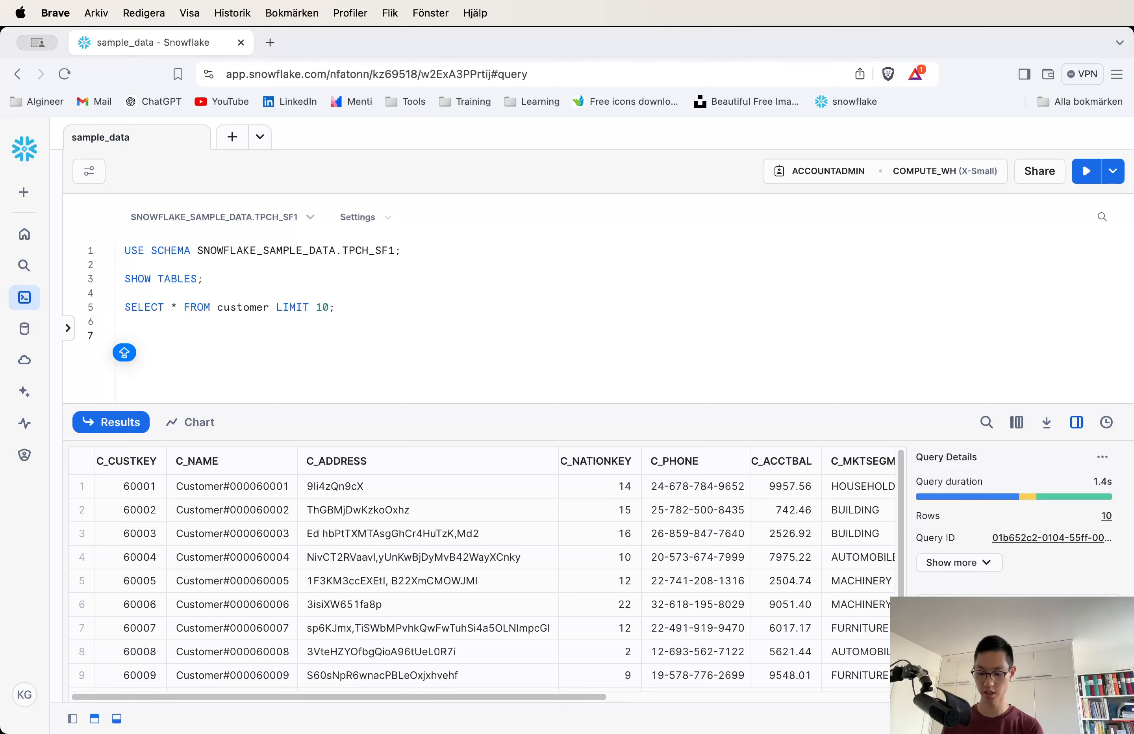
{"action": "type", "text": "sel"}
{"action": "key", "text": "BackSpace"}
{"action": "key", "text": "BackSpace"}
{"action": "key", "text": "BackSpace"}
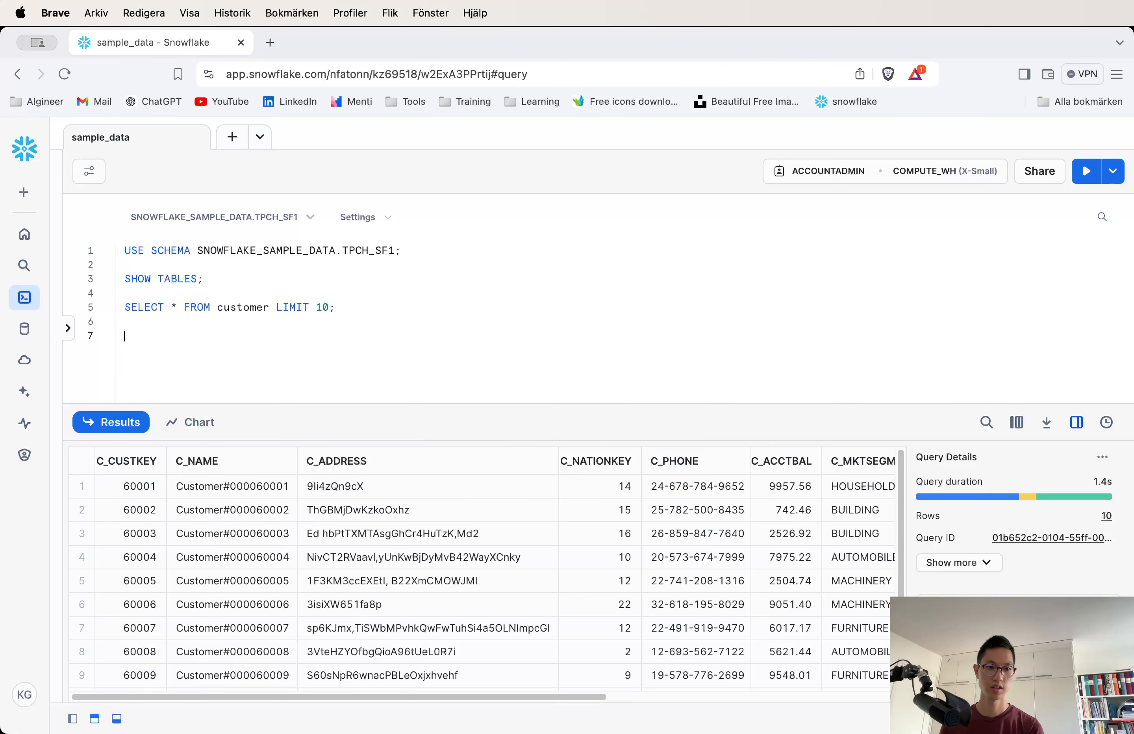
{"action": "type", "text": "SELECT "}
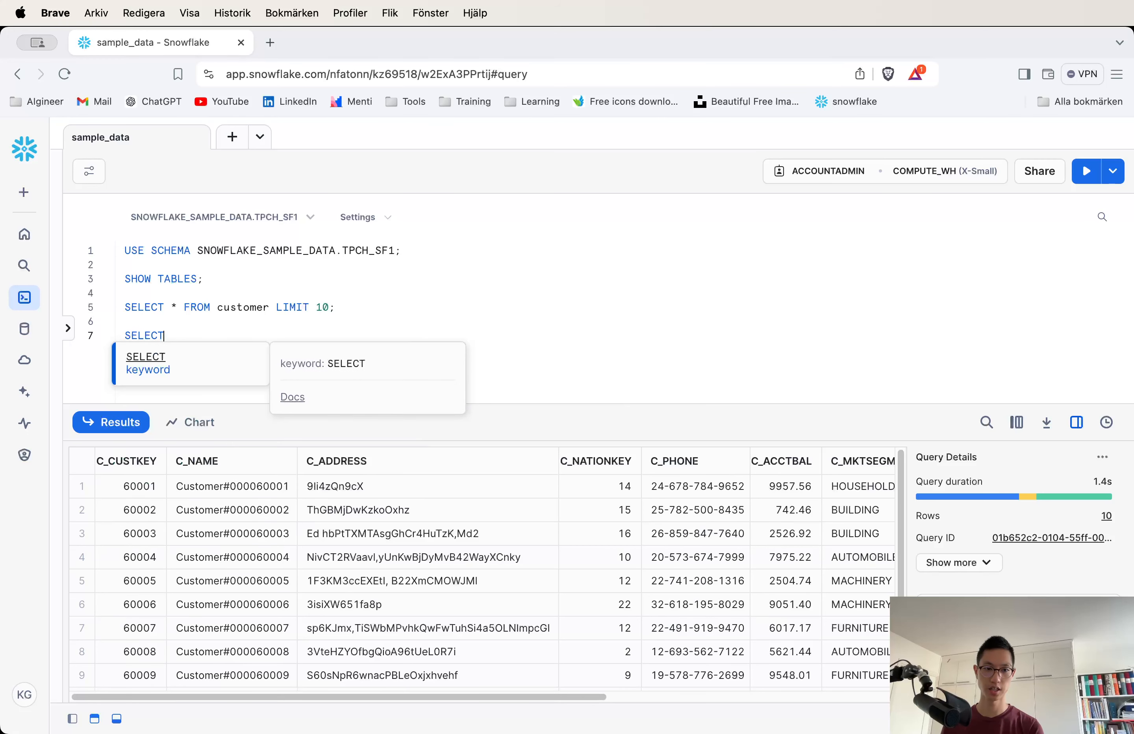
{"action": "type", "text": "count("}
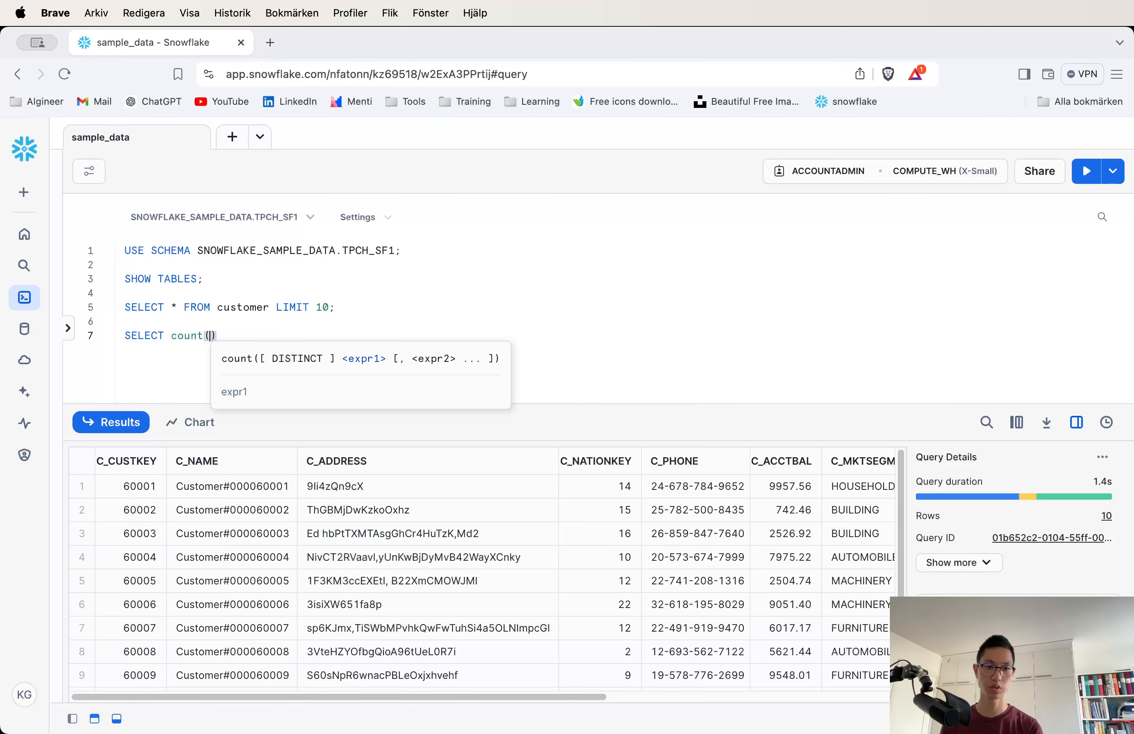
{"action": "type", "text": "*) FR"}
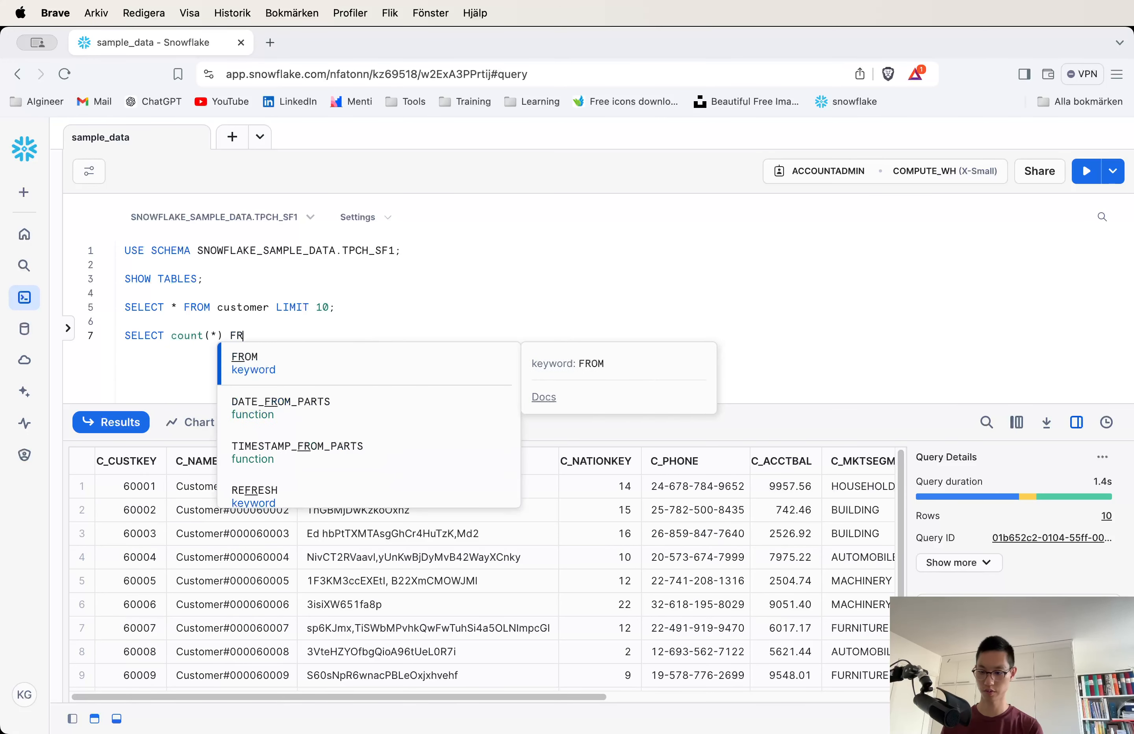
{"action": "type", "text": "OM cust"}
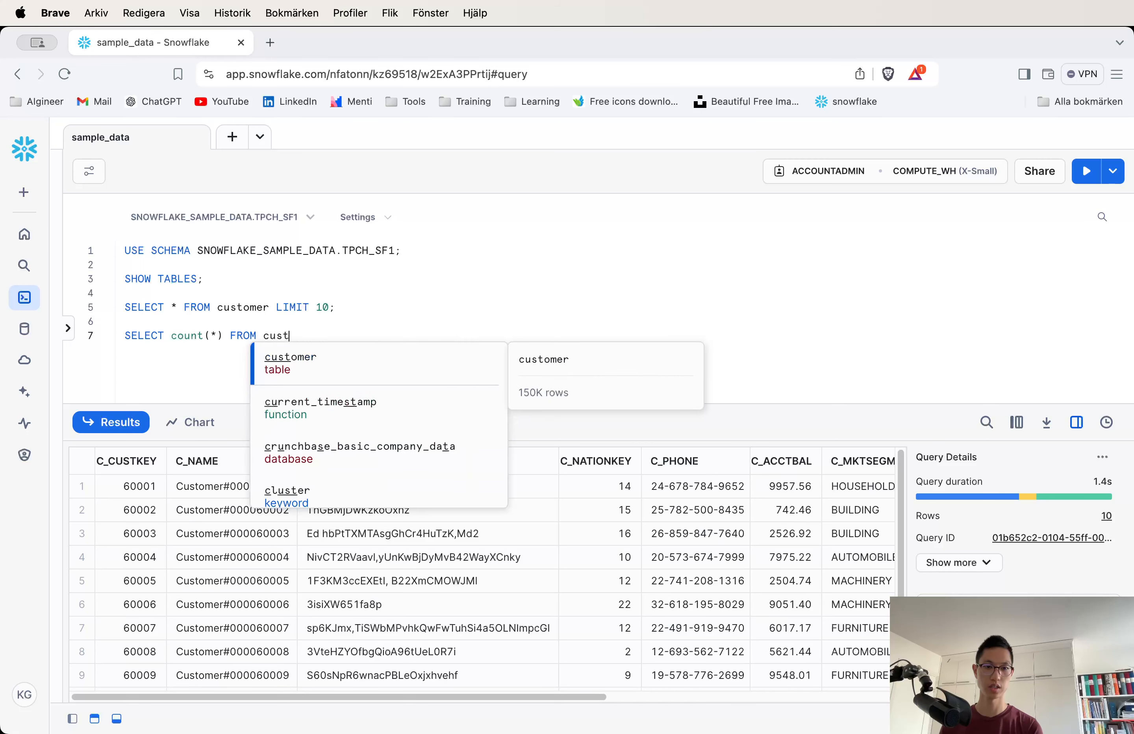
{"action": "type", "text": "omer;"}
{"action": "key", "text": "super+Return"}
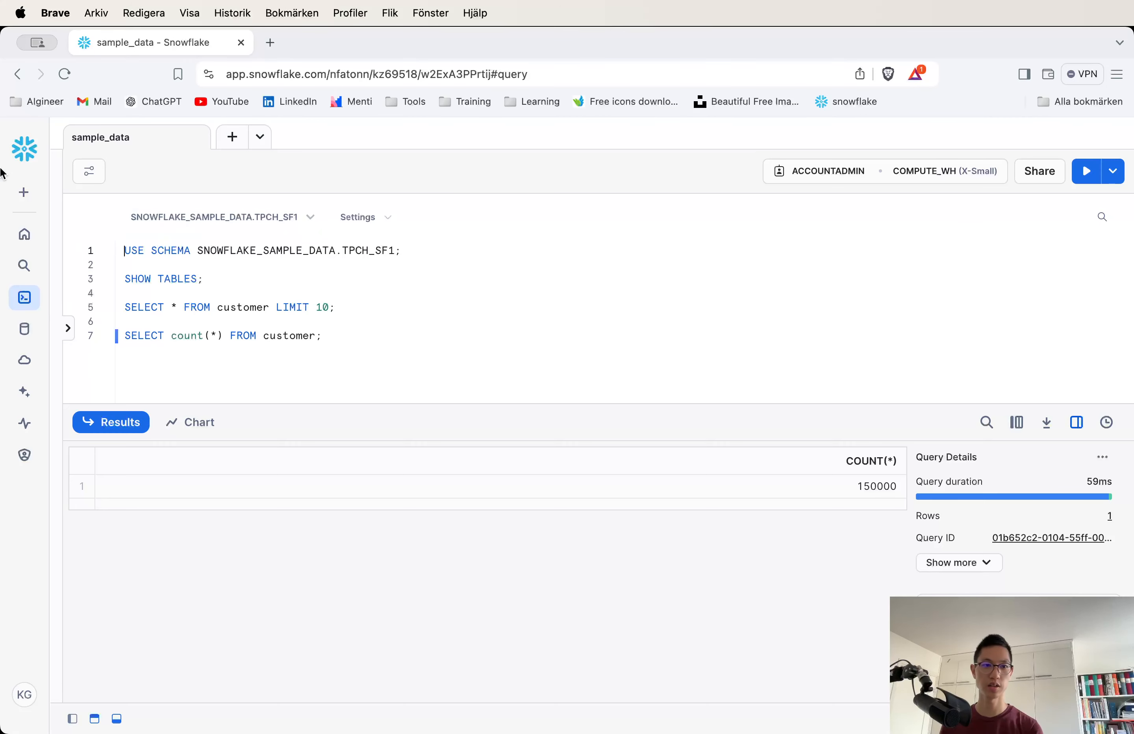
Open the Databases page and expand the SNOWFLAKE_SAMPLE_DATA and MOVIES databases in the object tree.
{"action": "left_click", "coordinate": [24, 192]}
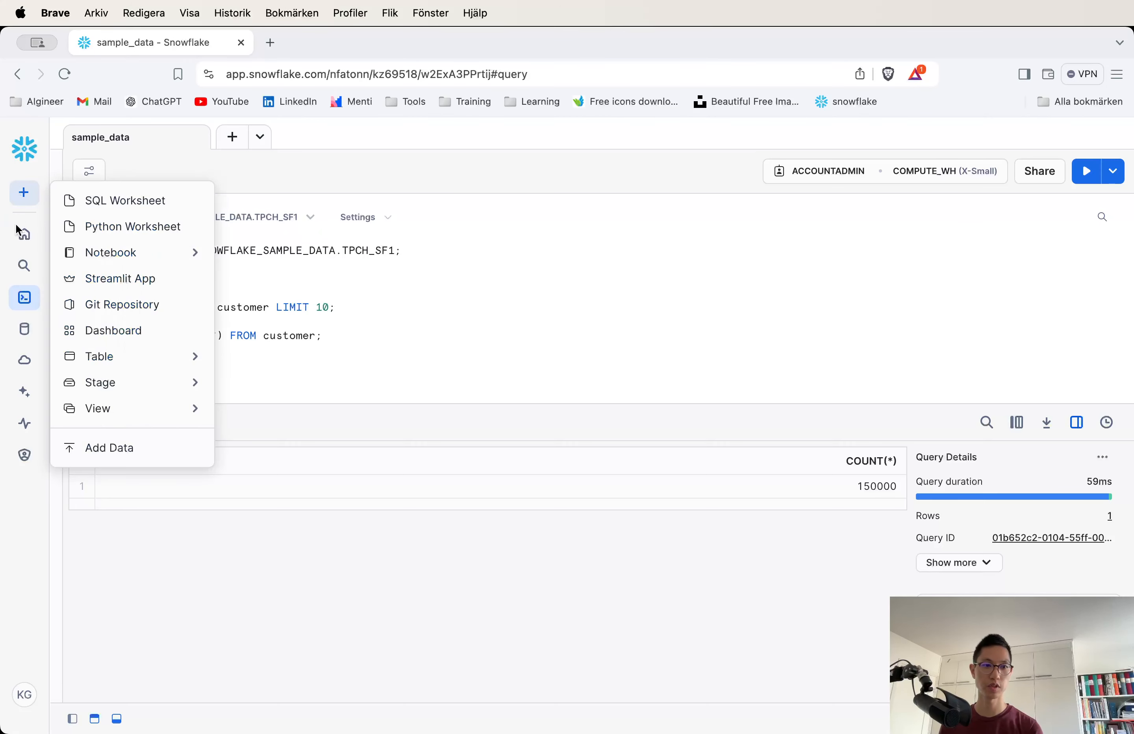
{"action": "left_click", "coordinate": [22, 334]}
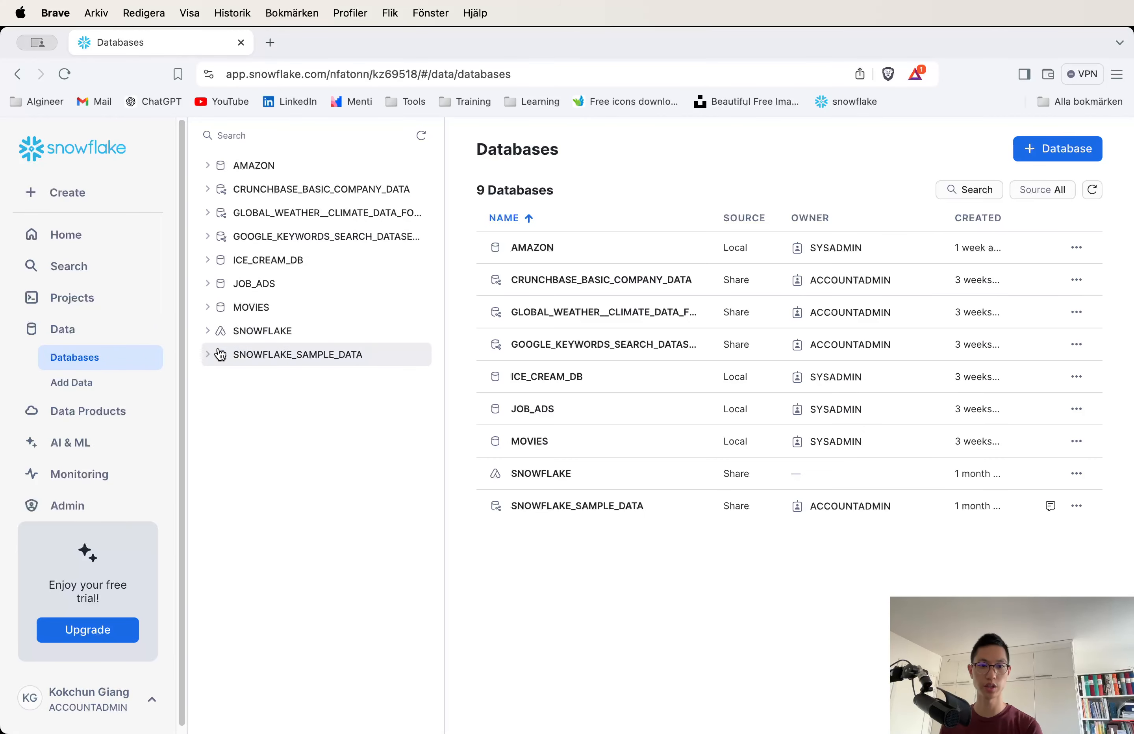
{"action": "left_click", "coordinate": [209, 357]}
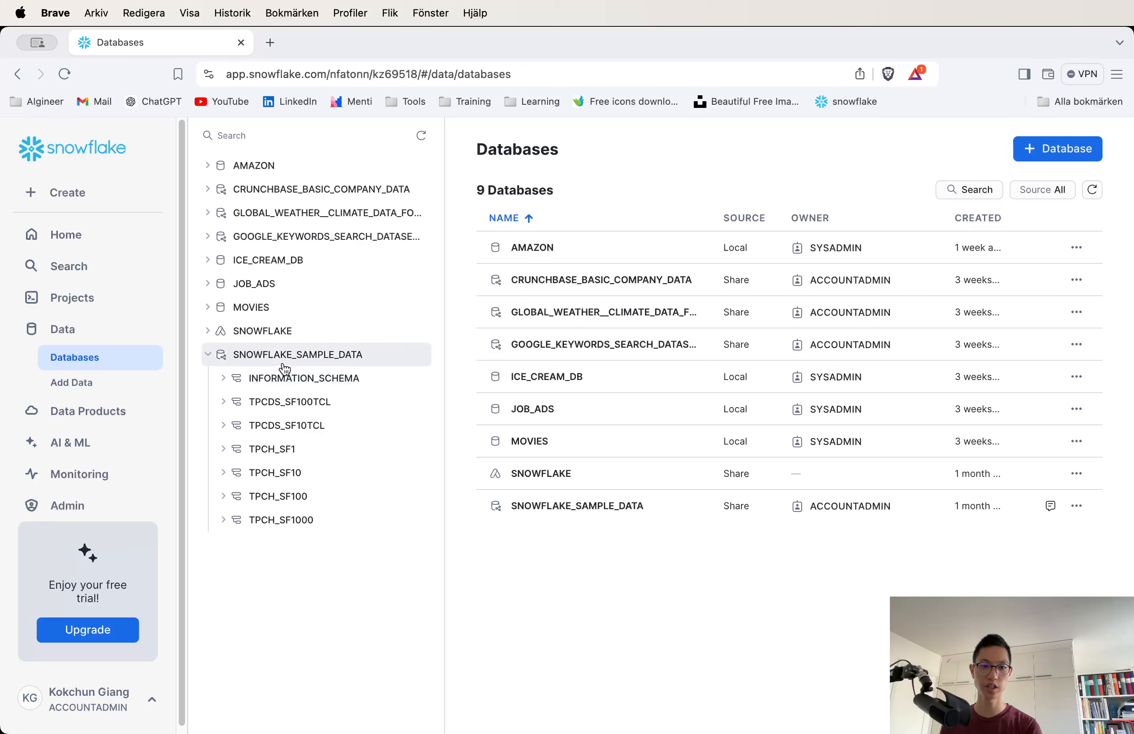
{"action": "left_click", "coordinate": [209, 307]}
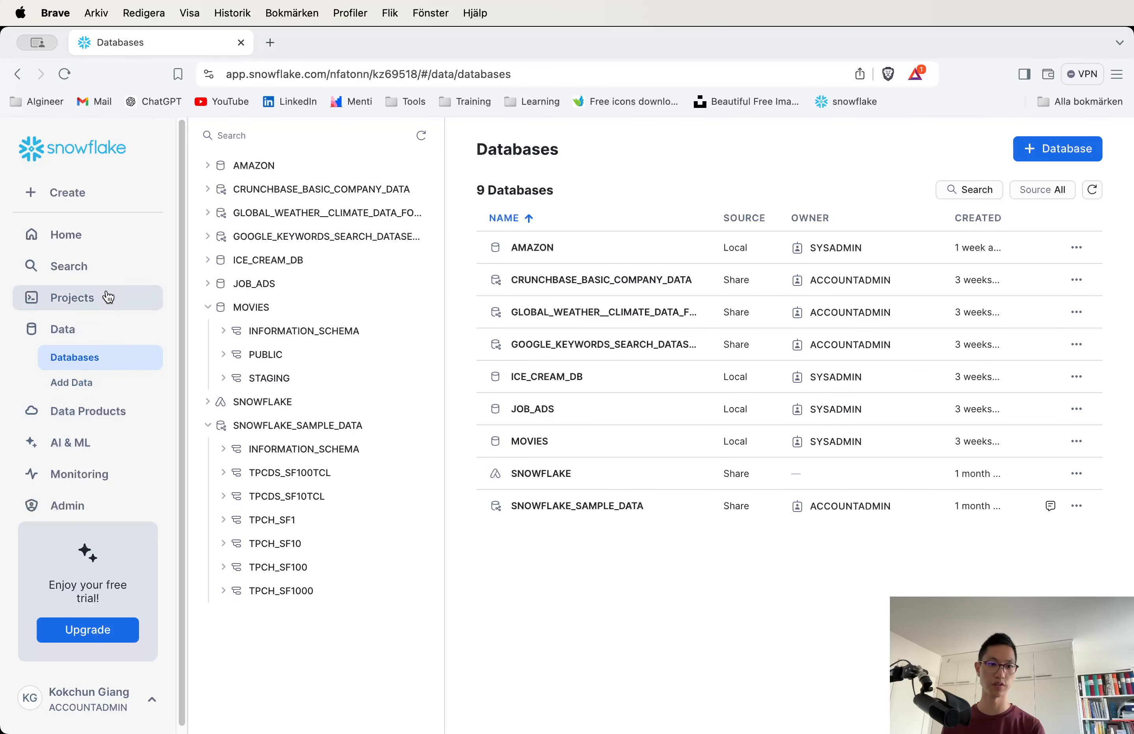
Open the Snowflake Marketplace and focus its search for providers and data products.
{"action": "left_click", "coordinate": [74, 422]}
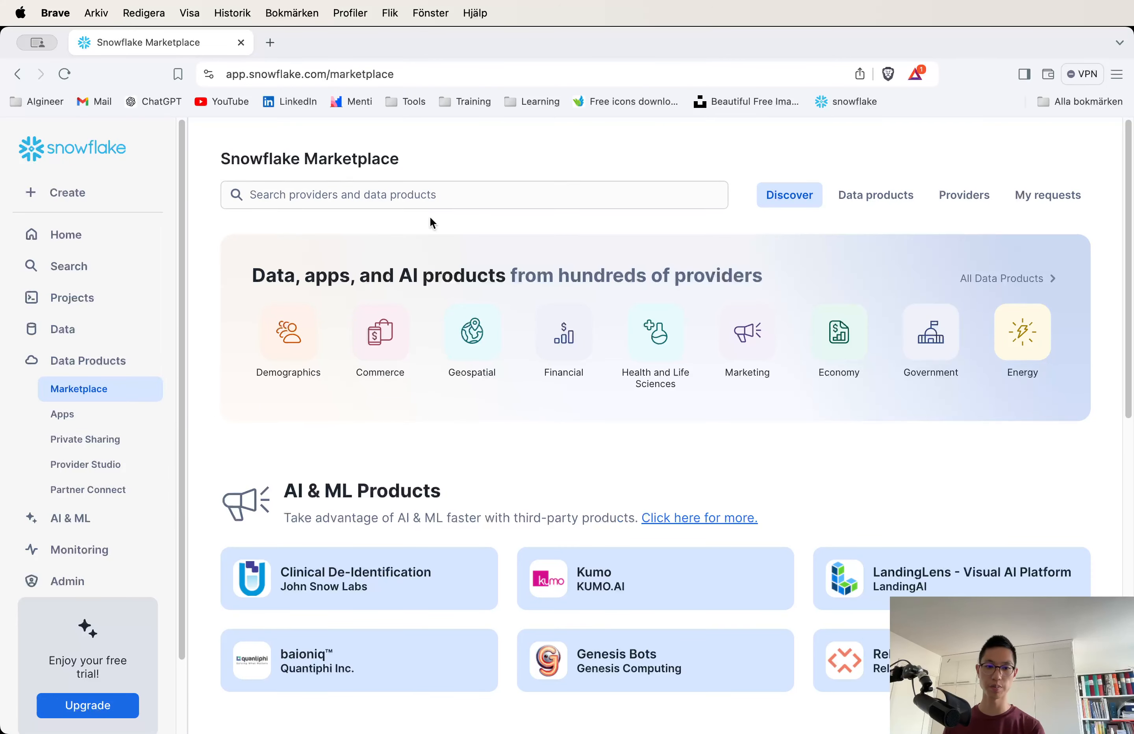
{"action": "left_click", "coordinate": [480, 202]}
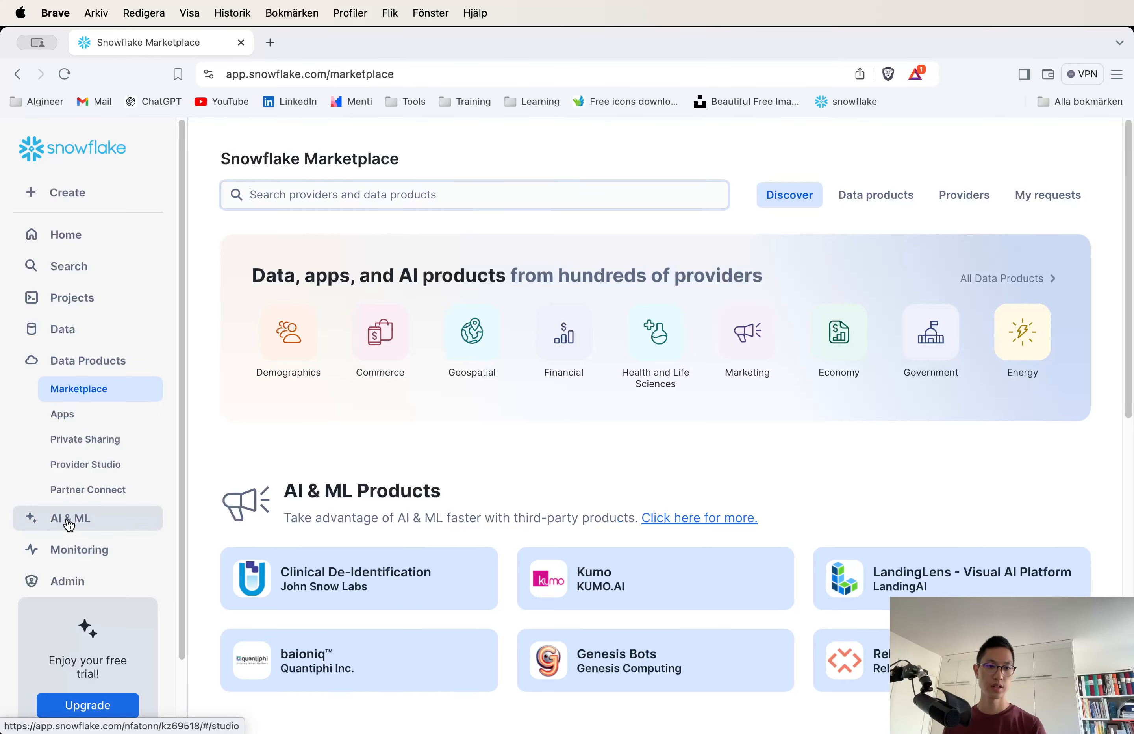
Open the Query History page under Monitoring to review recently run queries.
{"action": "scroll", "coordinate": [68, 554], "scroll_direction": "down", "scroll_amount": 3}
{"action": "left_click", "coordinate": [71, 486]}
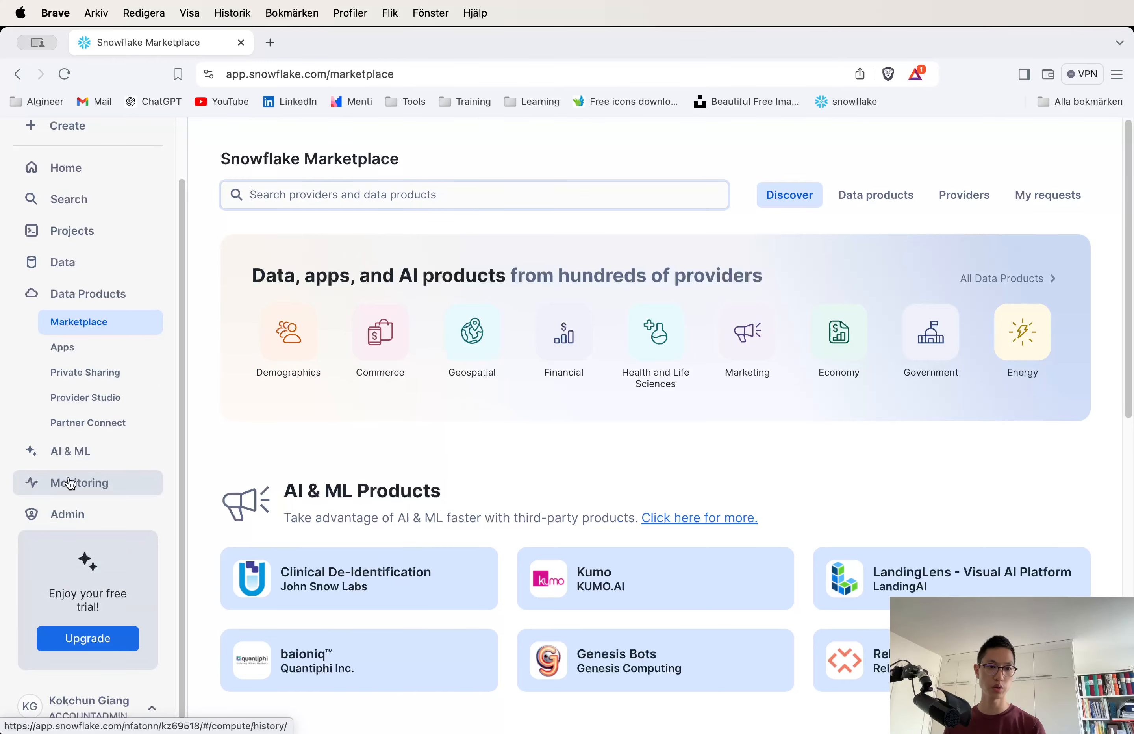
{"action": "mouse_move", "coordinate": [298, 463]}
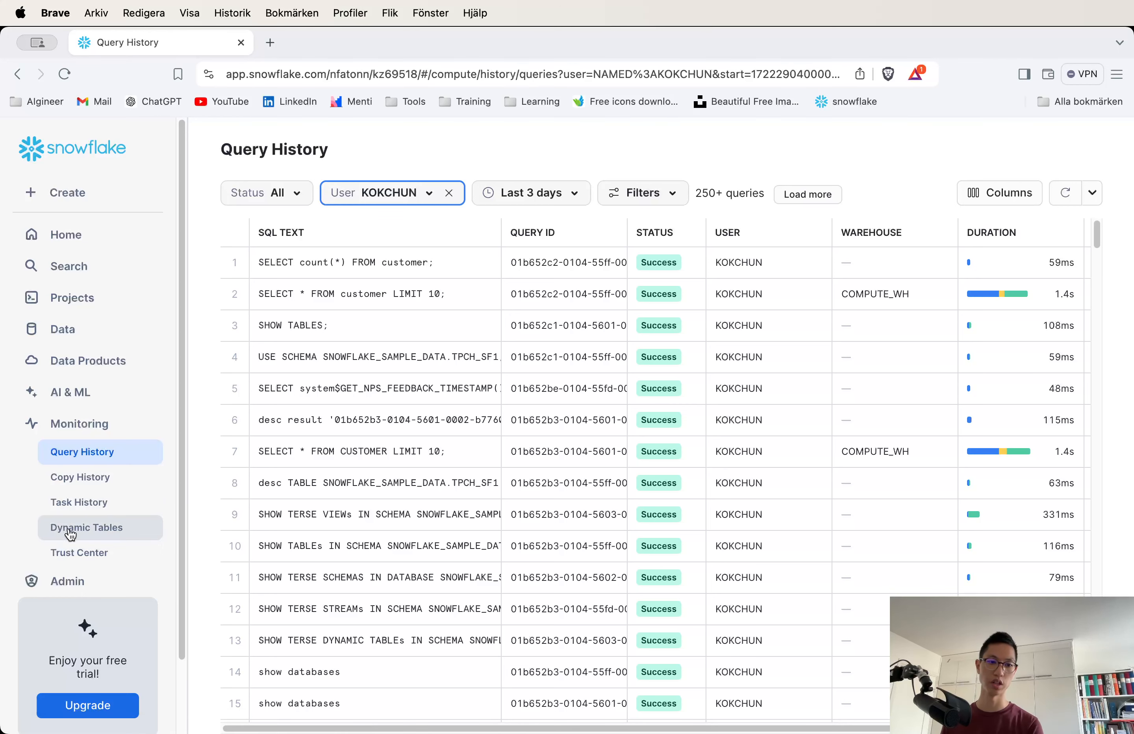
{"action": "scroll", "coordinate": [127, 529], "scroll_direction": "down", "scroll_amount": 2}
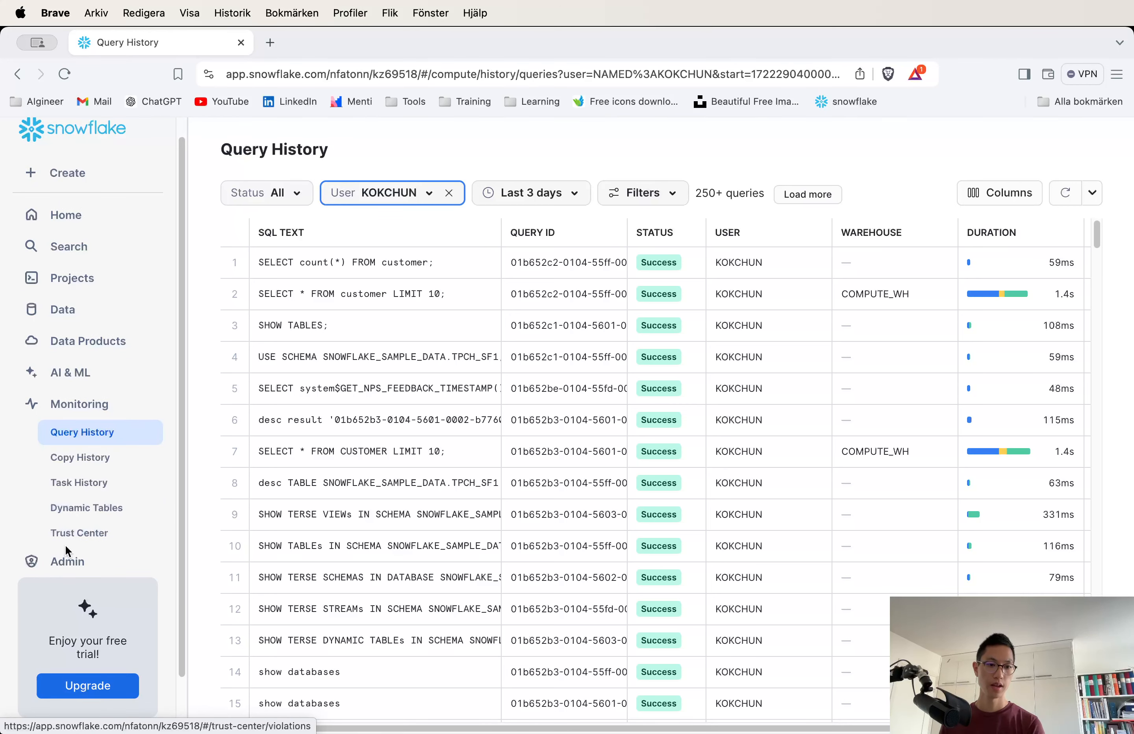
Review the Admin section's cost management overview, the consumption breakdown, and the users list.
{"action": "left_click", "coordinate": [70, 558]}
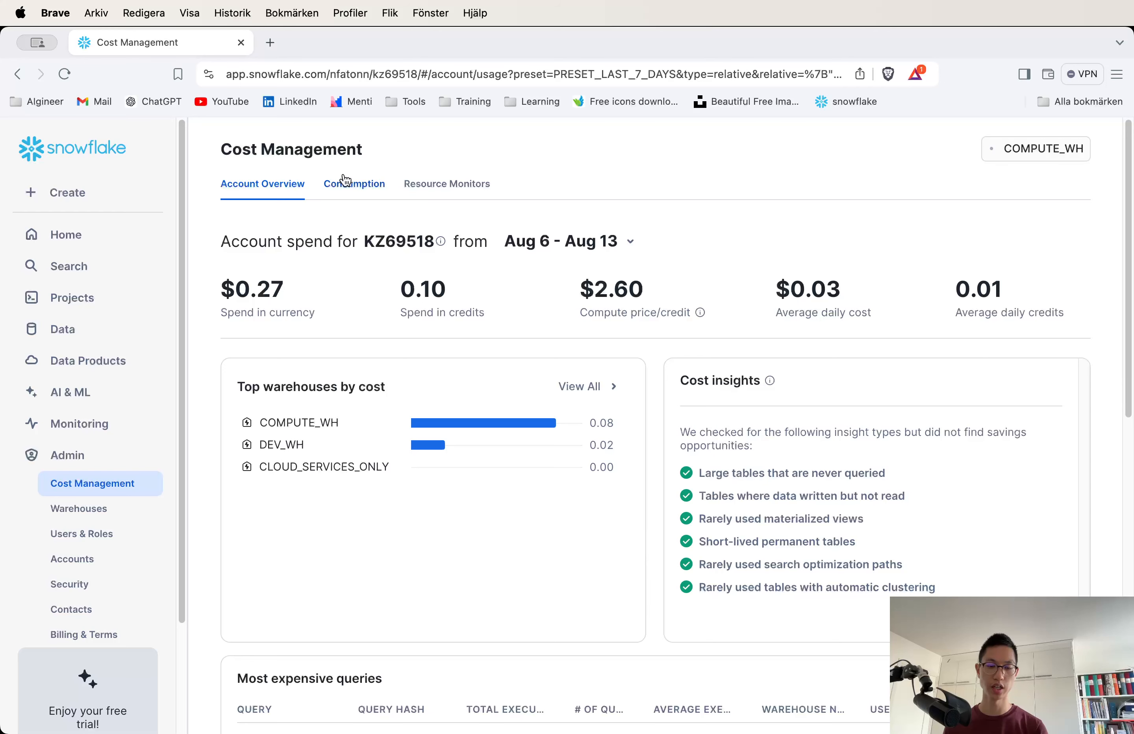
{"action": "left_click", "coordinate": [349, 185]}
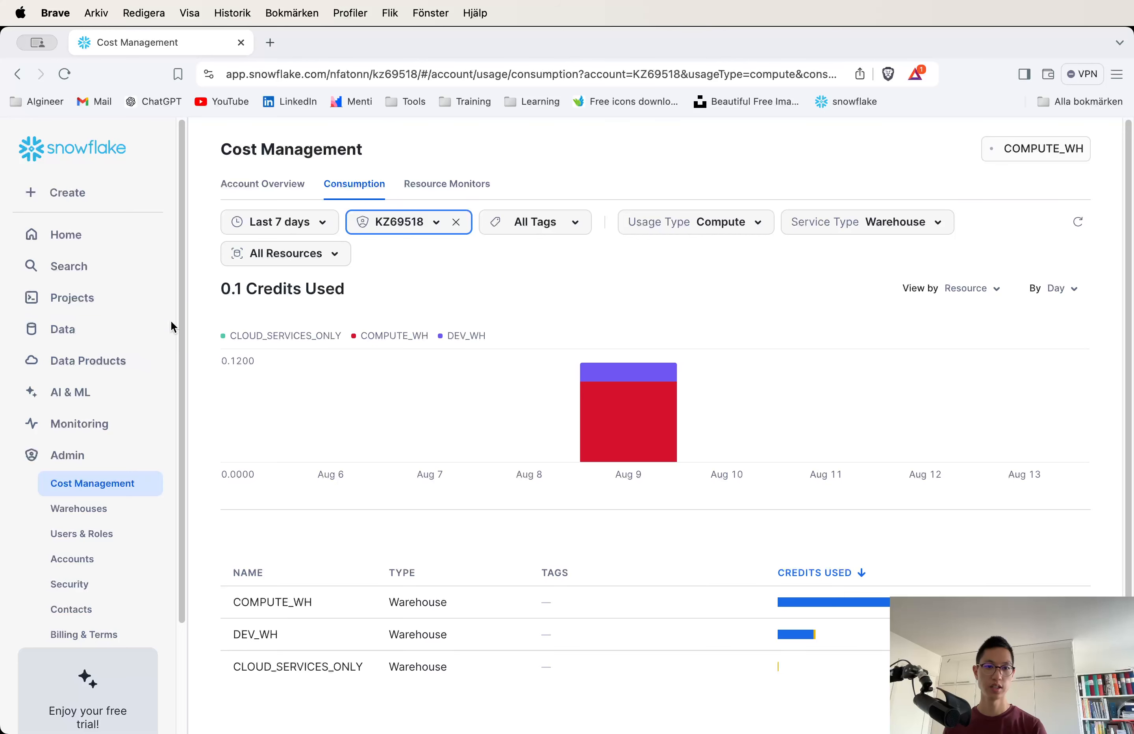
{"action": "left_click", "coordinate": [92, 531]}
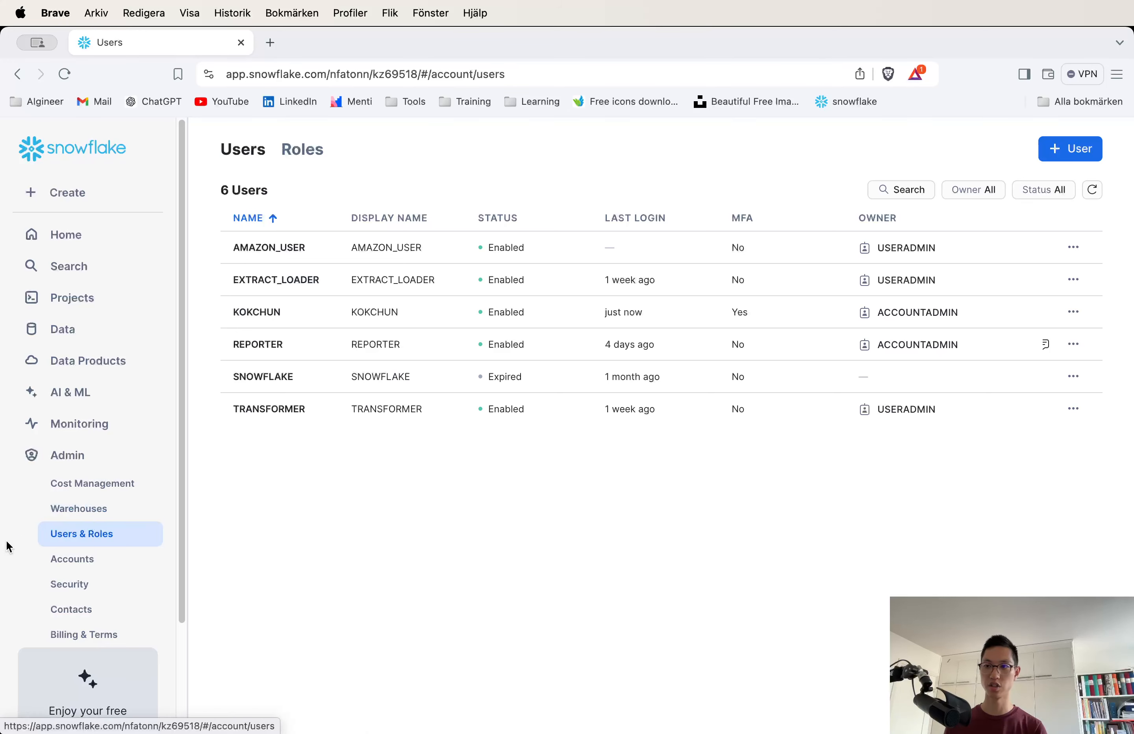
Open the COMPUTE_WH warehouse from the warehouses list and review its activity chart and query history.
{"action": "left_click", "coordinate": [76, 507]}
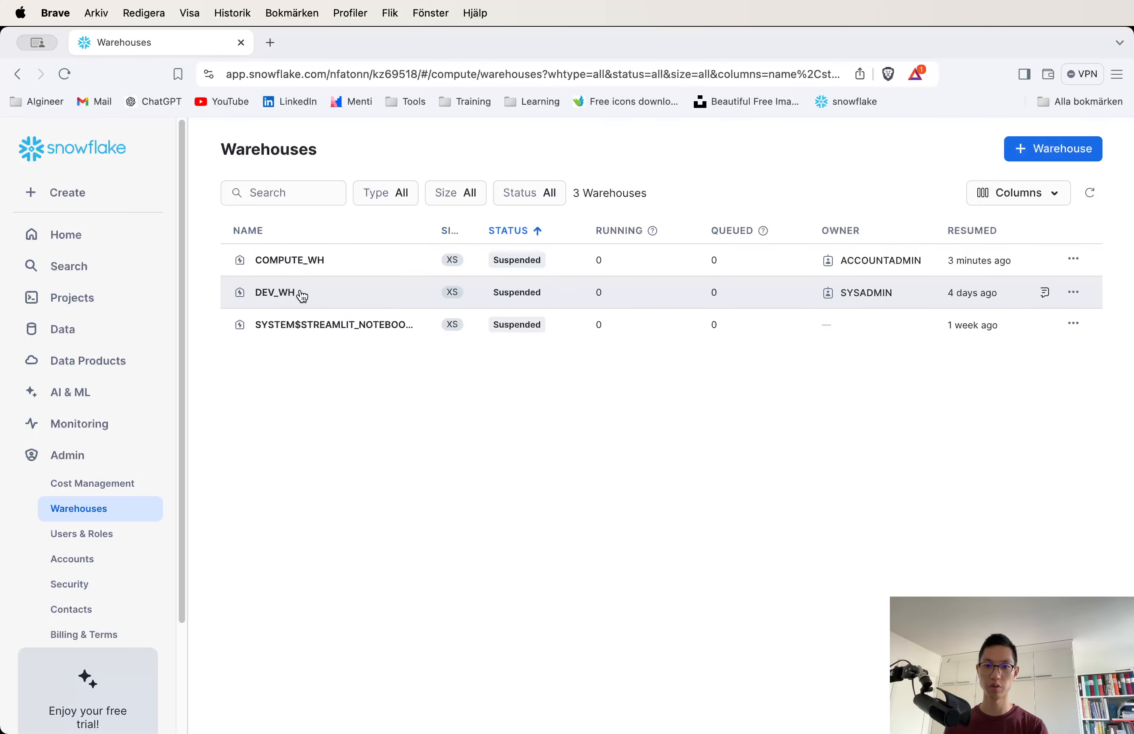
{"action": "left_click", "coordinate": [305, 262]}
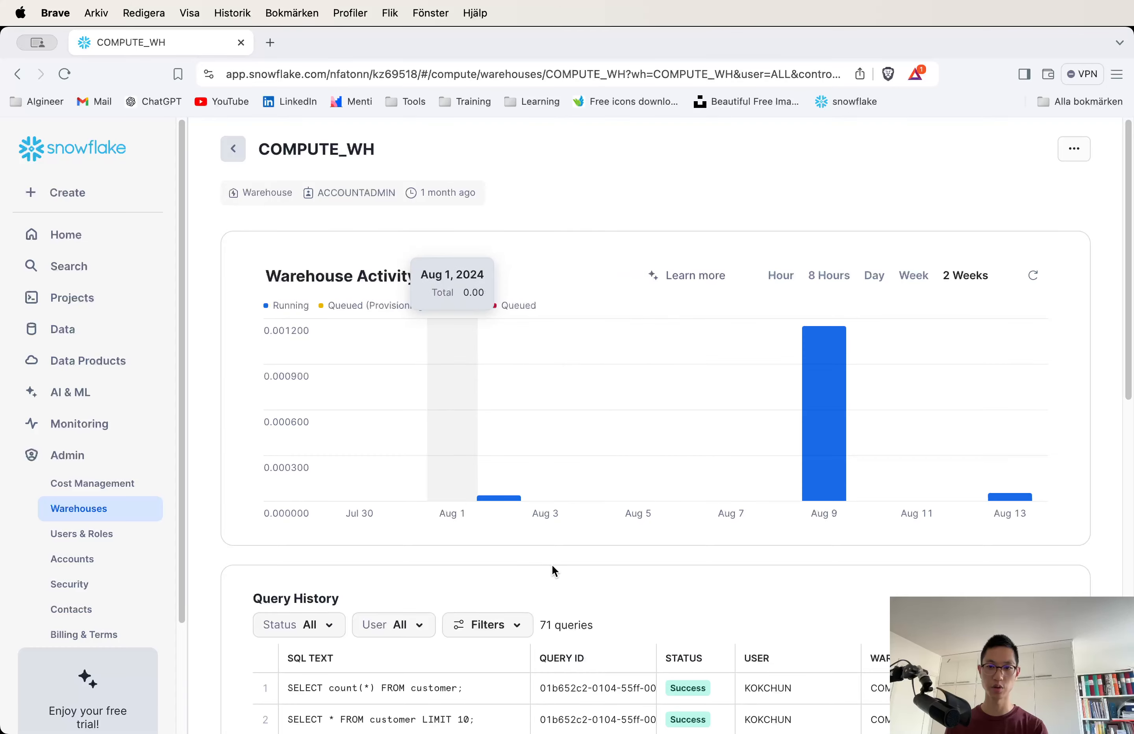
{"action": "scroll", "coordinate": [646, 560], "scroll_direction": "down", "scroll_amount": 5}
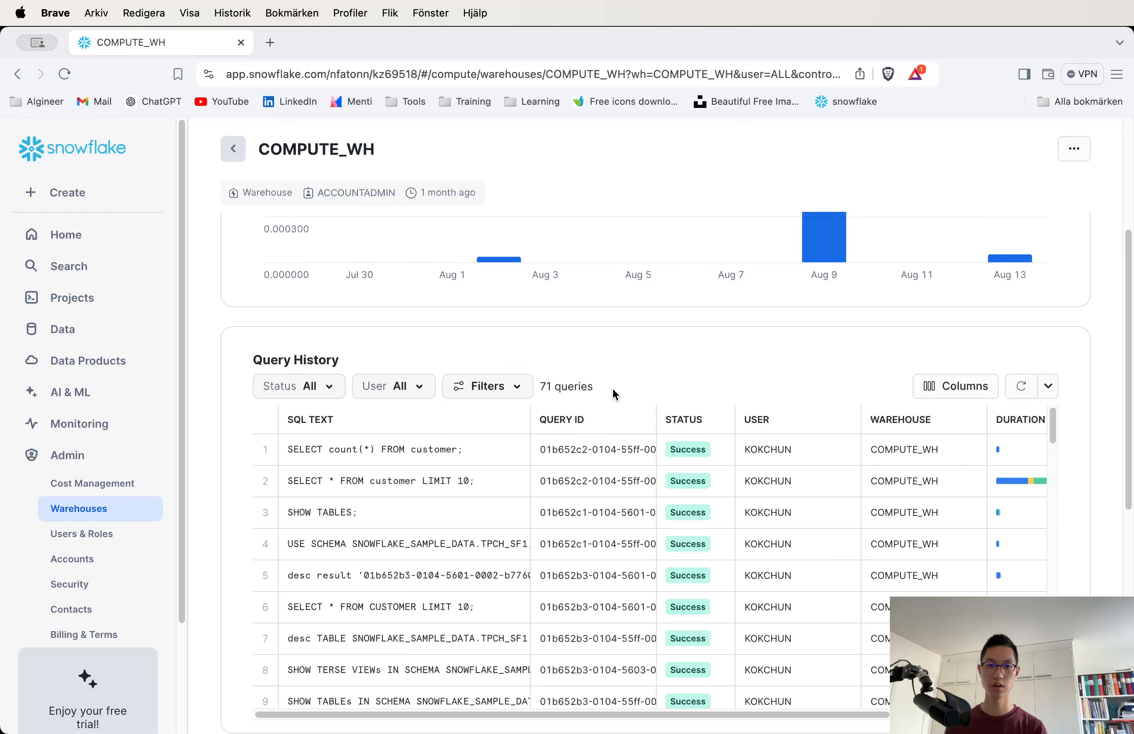
{"action": "scroll", "coordinate": [614, 394], "scroll_direction": "up", "scroll_amount": 3}
{"action": "scroll", "coordinate": [640, 496], "scroll_direction": "up", "scroll_amount": 2}
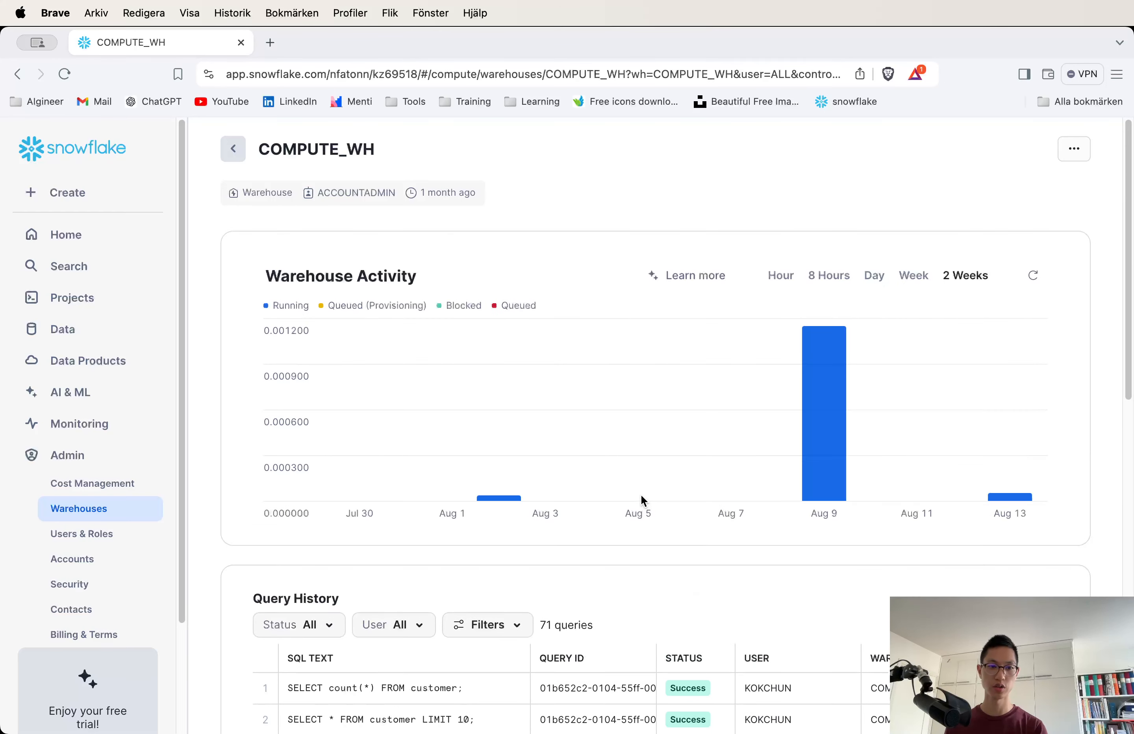